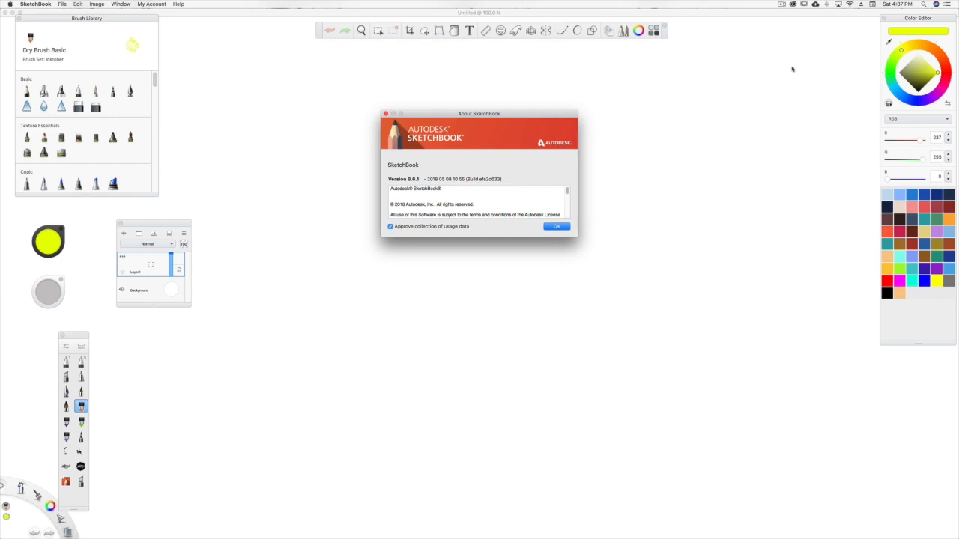
Close the About window and create a new FlipBook from the MathIMG_SEQ image sequence starting at 02.jpg, importing it as Midground.
left_click(385, 114)
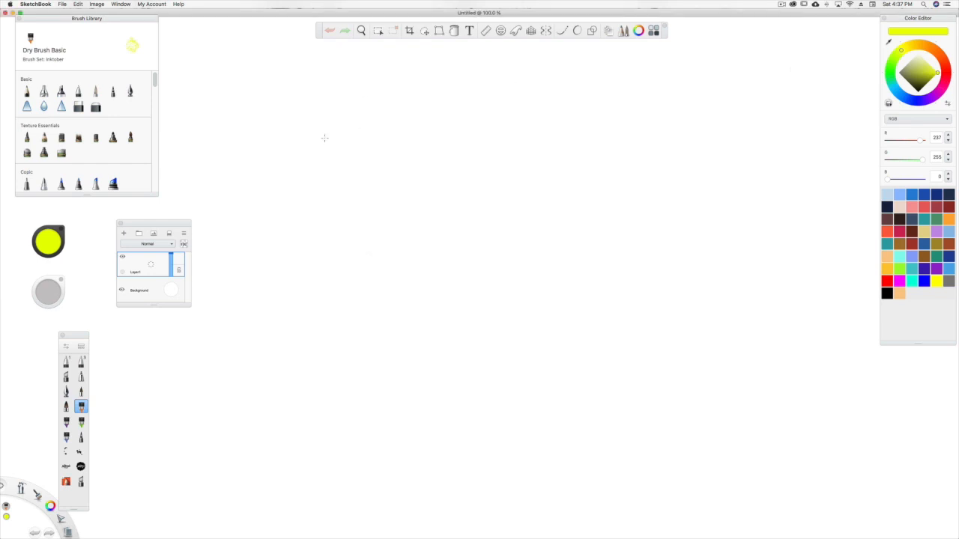
left_click(62, 4)
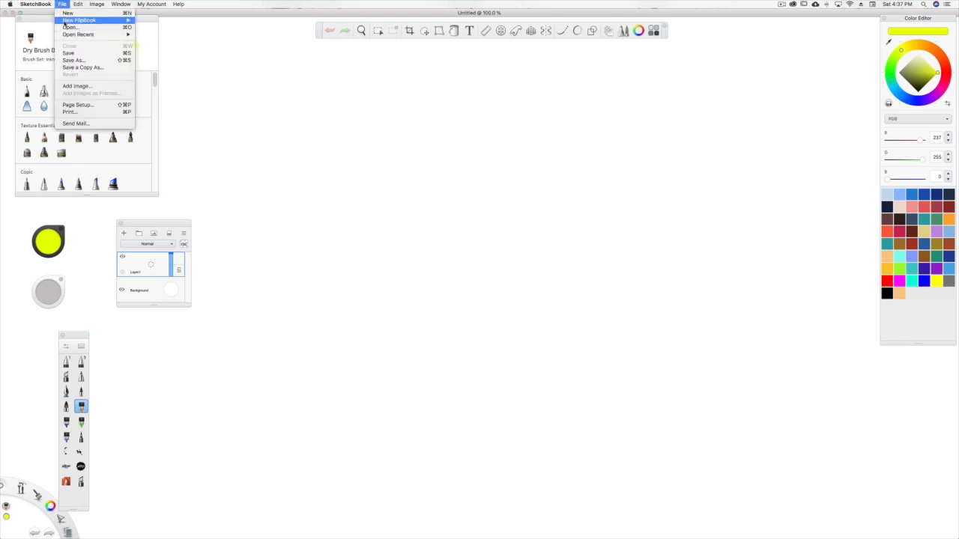
mouse_move(64, 22)
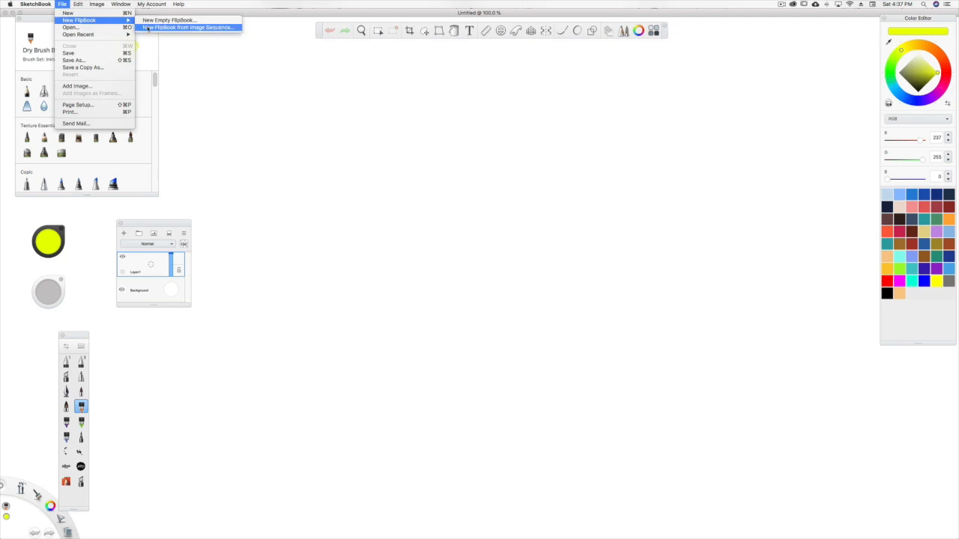
left_click(181, 27)
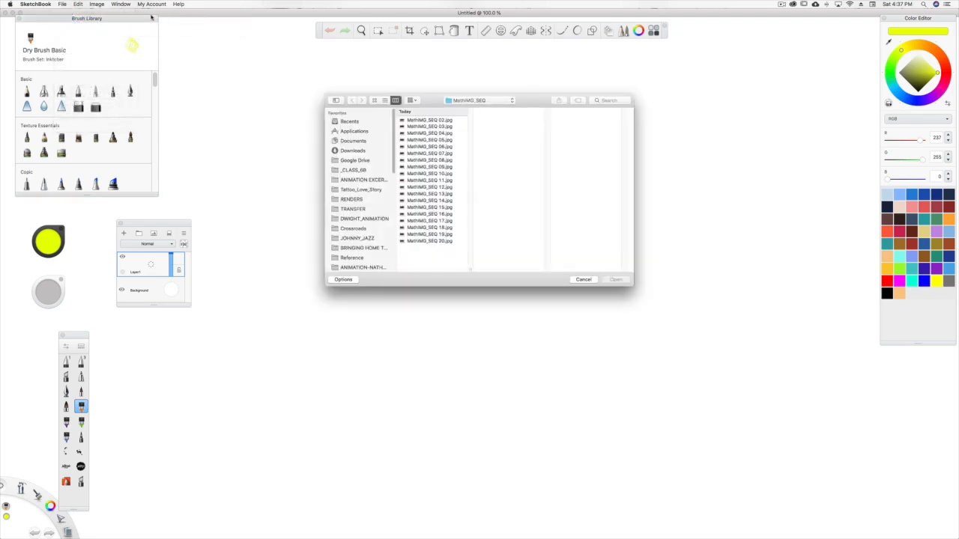
left_click(418, 121)
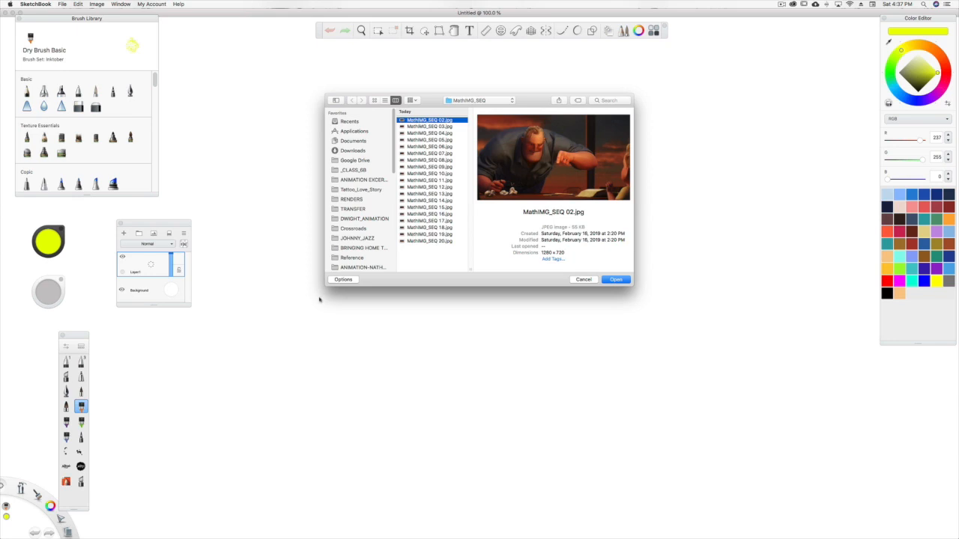
left_click(342, 279)
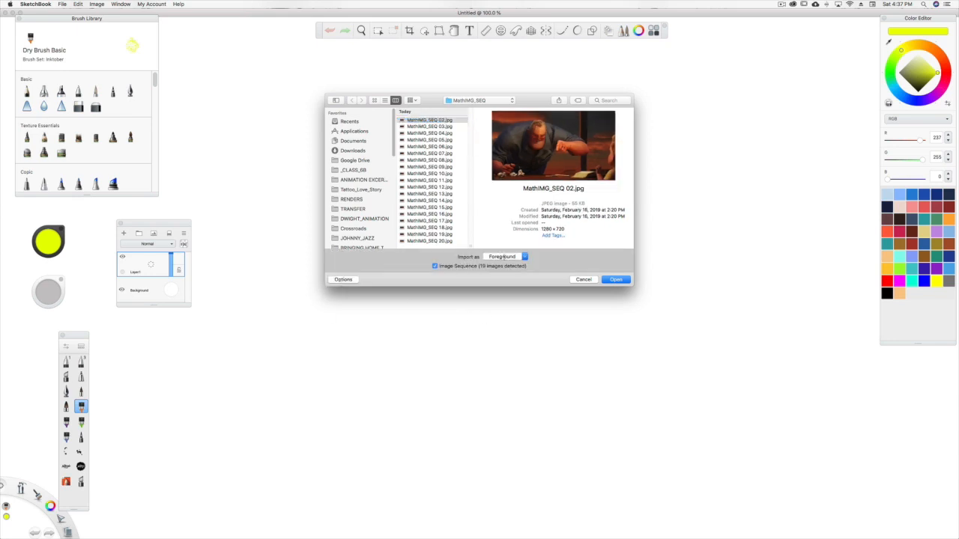
left_click(525, 257)
left_click(503, 273)
left_click(619, 282)
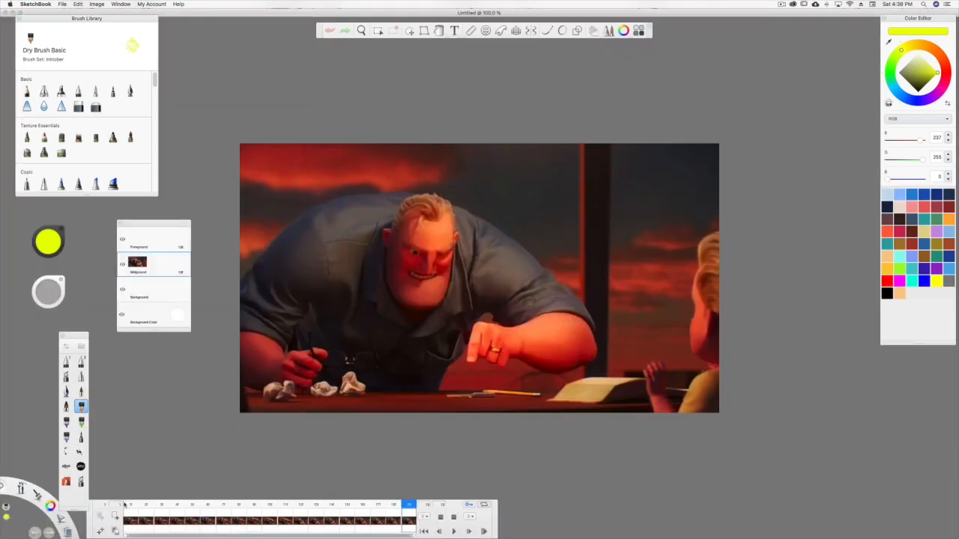
mouse_move(131, 508)
left_mouse_down()
mouse_move(423, 508)
mouse_move(131, 510)
left_mouse_up()
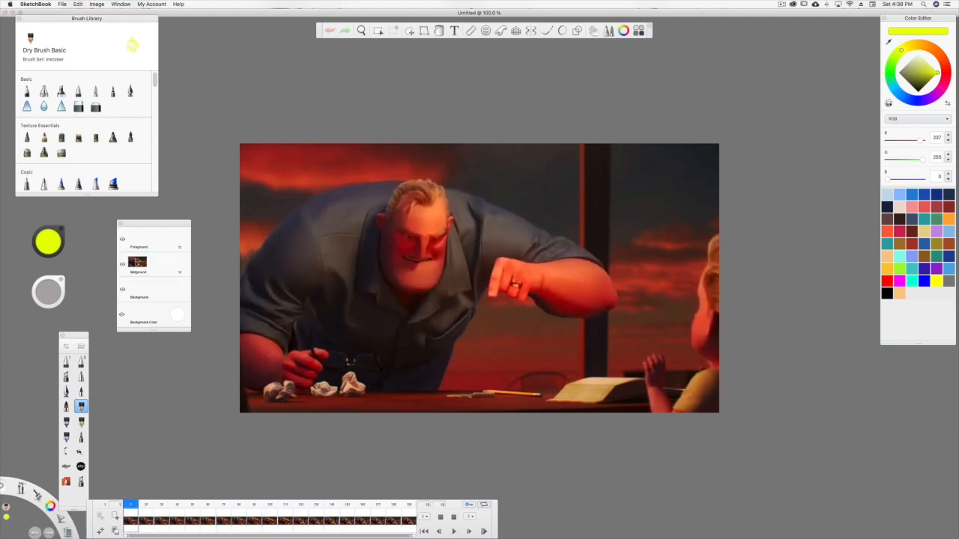
Set the brush colour to yellow with RGB 239, 255, 18 and make Midground the active layer.
left_click(146, 265)
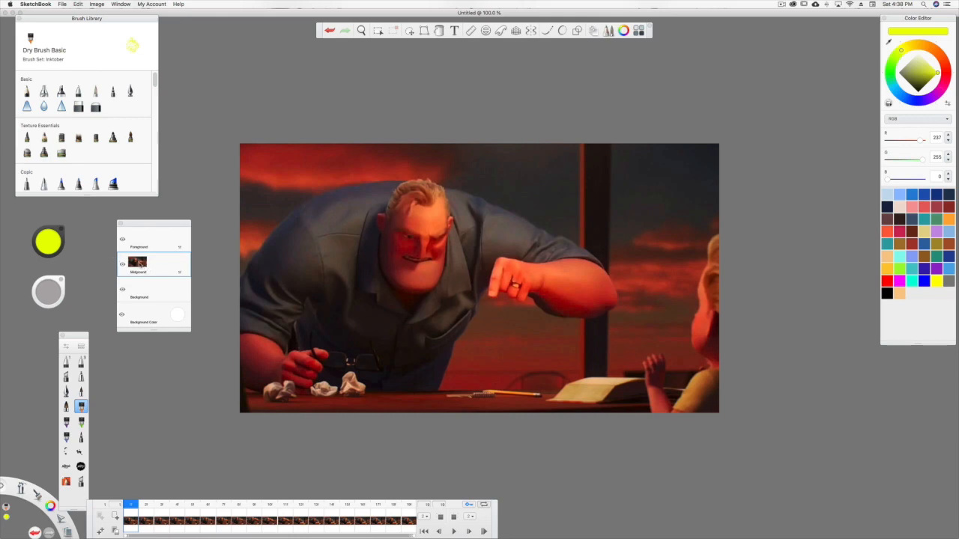
left_click(138, 234)
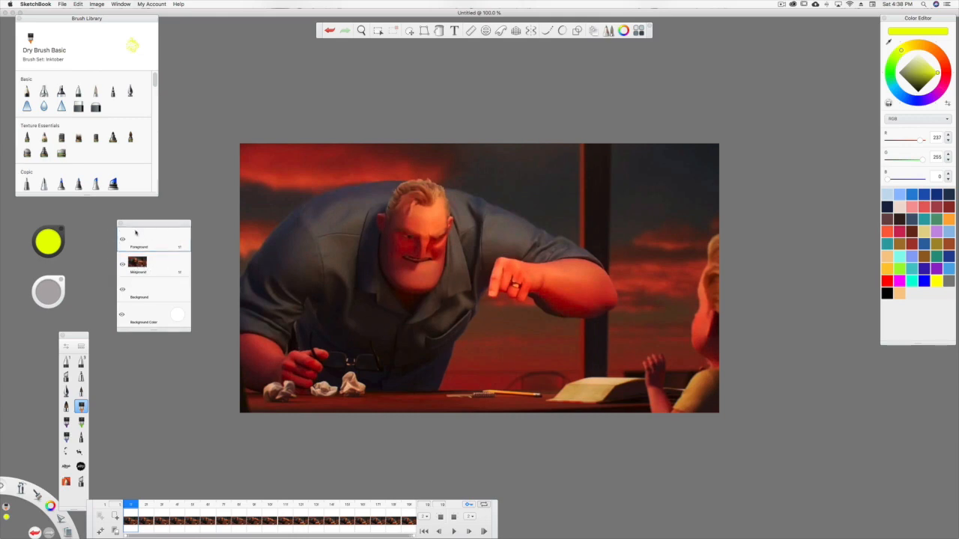
left_click(47, 241)
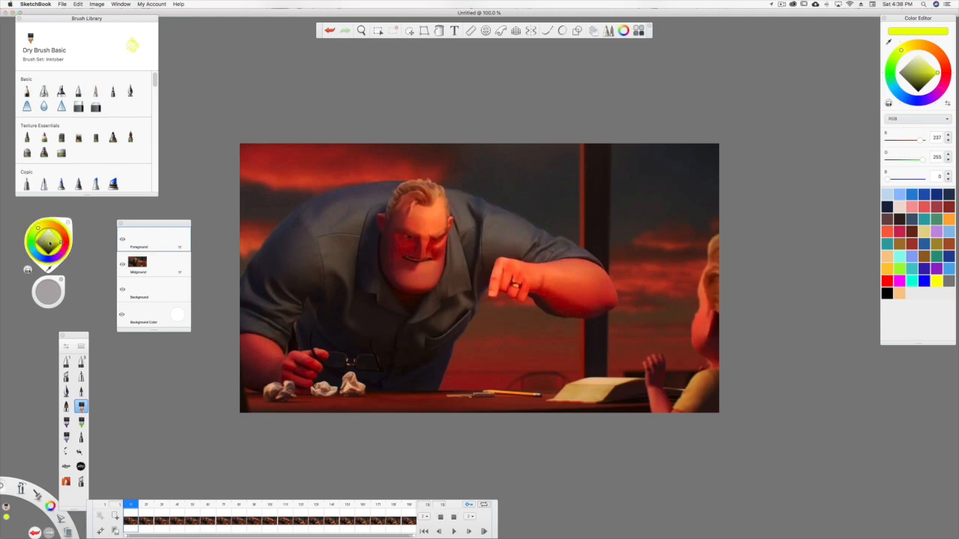
left_click_drag(60, 242, 56, 240)
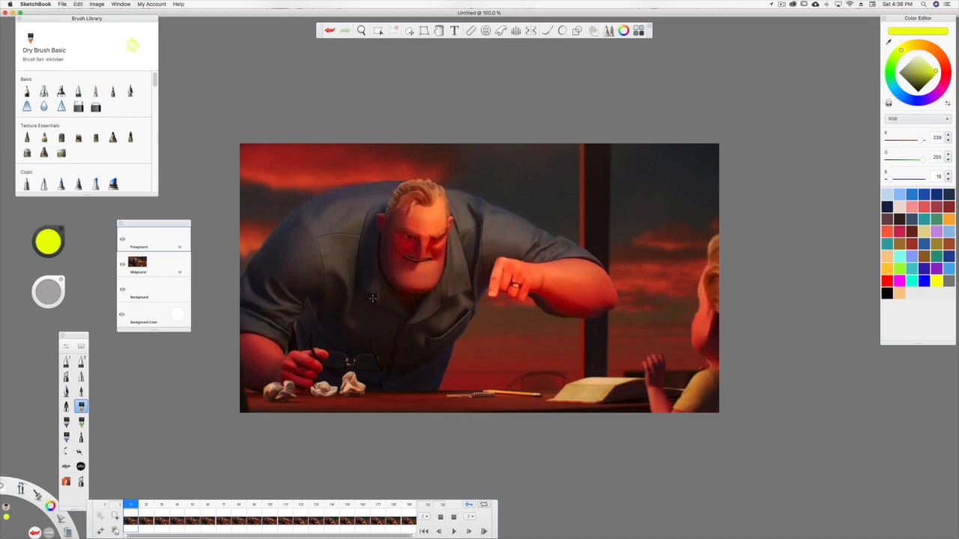
left_click(155, 264)
Widen the FlipBook timeline and mark frame 1 with a circled yellow 1 over the child's hand.
left_click_drag(496, 517, 884, 516)
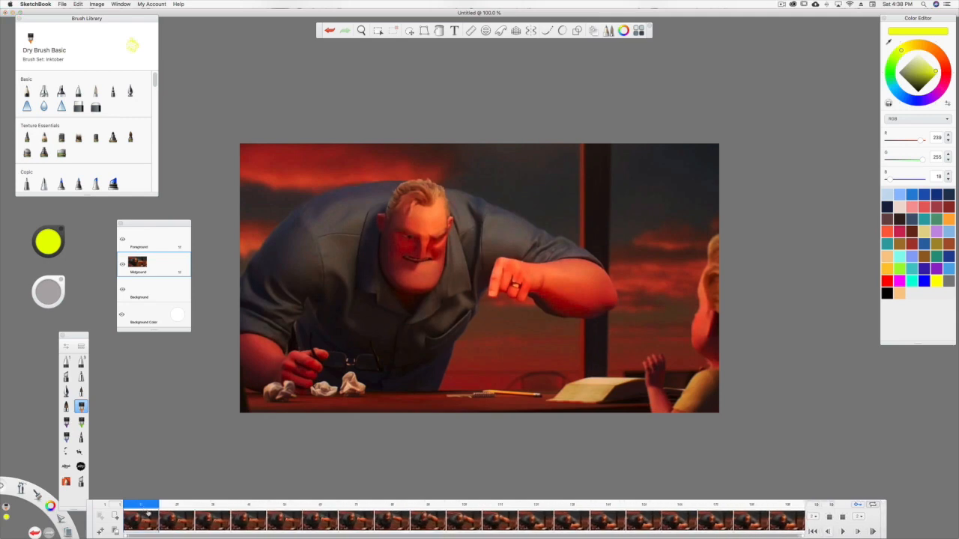
mouse_move(147, 514)
left_mouse_down()
mouse_move(535, 504)
mouse_move(142, 504)
mouse_move(749, 506)
mouse_move(132, 509)
mouse_move(434, 507)
mouse_move(148, 504)
left_mouse_up()
left_click_drag(649, 368, 654, 366)
Draw a circled yellow 8 on frame 8 and a circled yellow 12 on frame 12, over the child's hand.
left_click_drag(149, 508, 395, 489)
mouse_move(660, 368)
left_mouse_down()
mouse_move(653, 382)
mouse_move(653, 361)
left_mouse_up()
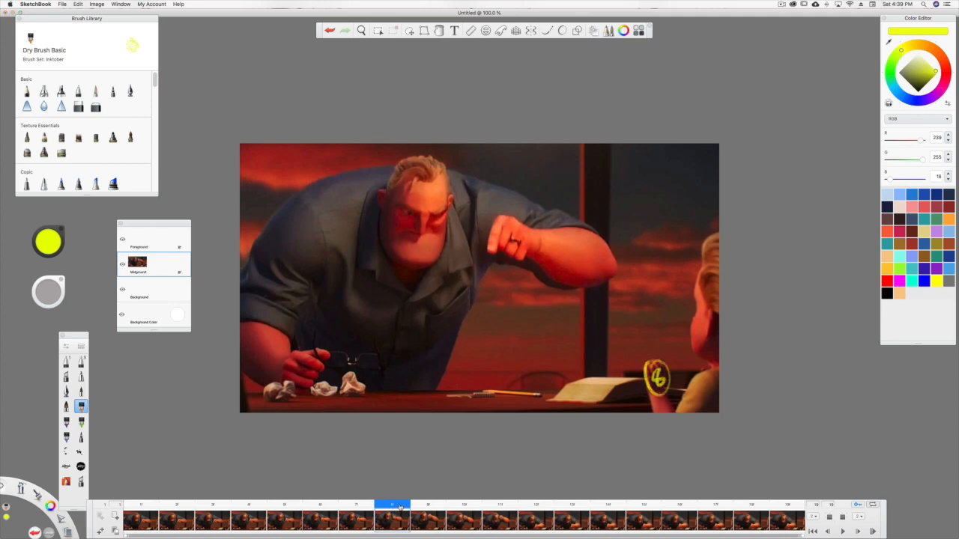
left_click_drag(399, 506, 541, 506)
mouse_move(653, 375)
left_mouse_down()
mouse_move(652, 390)
mouse_move(669, 384)
mouse_move(658, 360)
left_mouse_up()
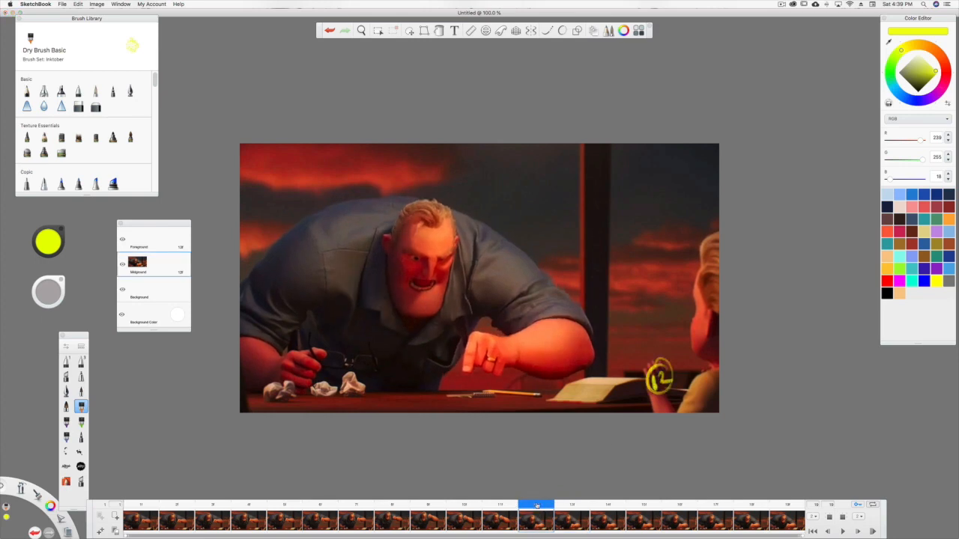
Draw a circled yellow 19 over the child's hand on frame 19, the last frame.
left_click_drag(538, 506, 772, 502)
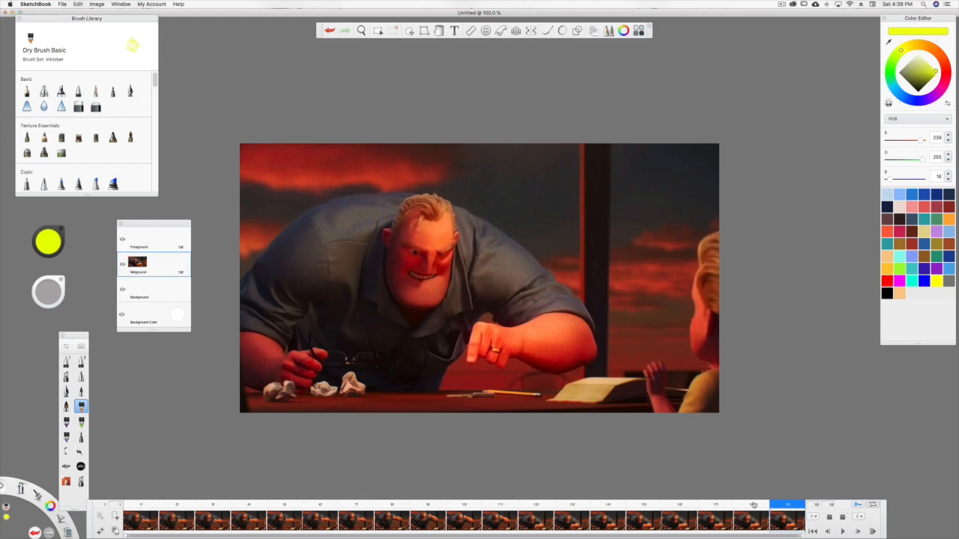
left_click_drag(651, 368, 653, 385)
left_click_drag(662, 361, 663, 379)
mouse_move(651, 352)
left_mouse_down()
mouse_move(644, 379)
mouse_move(656, 351)
left_mouse_up()
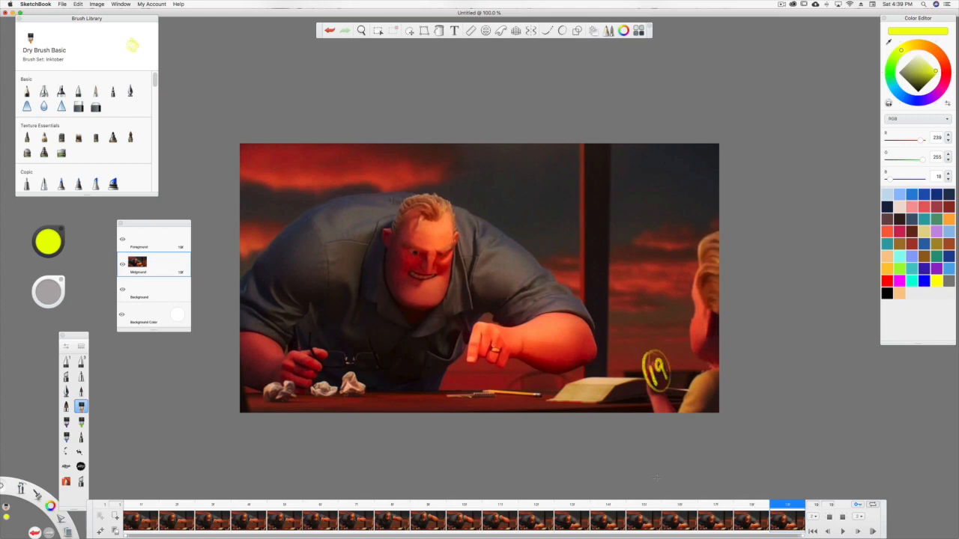
Review the circled key poses and mark frame 5 with an underlined yellow 5 over the child's hand.
left_click(141, 506)
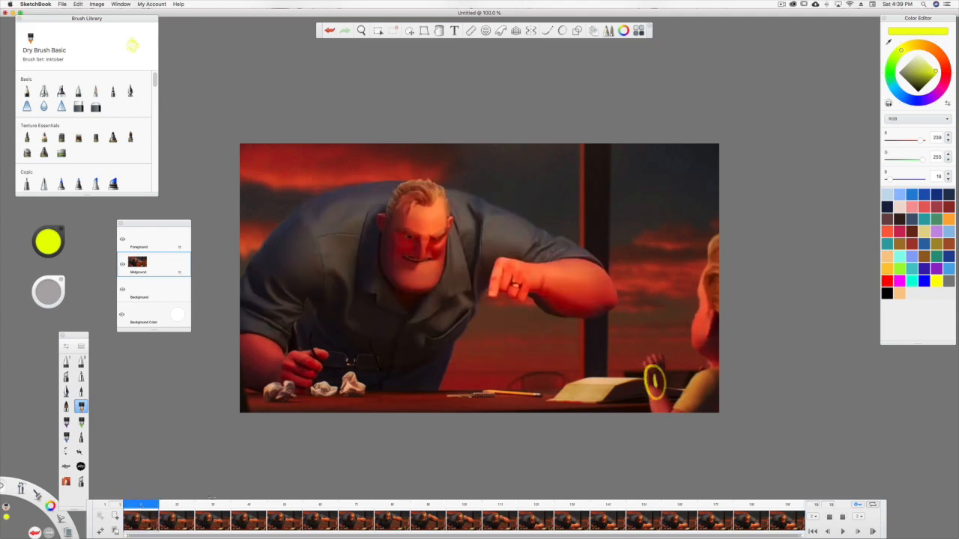
left_click(396, 517)
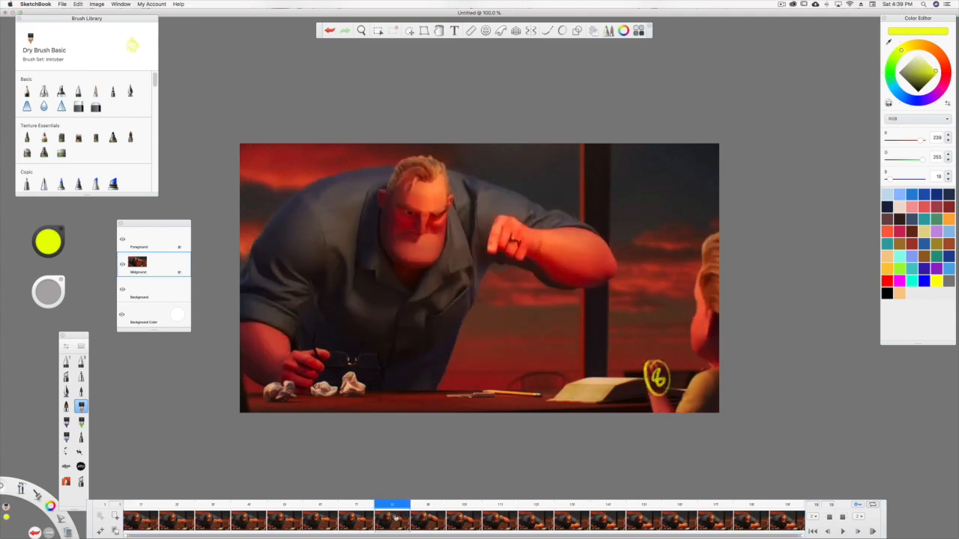
left_click_drag(411, 504, 805, 504)
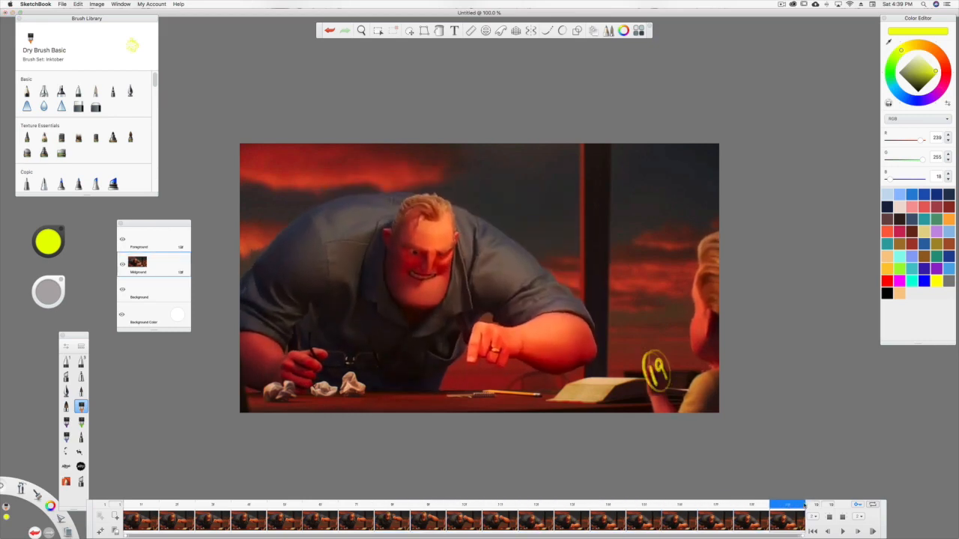
left_click(141, 509)
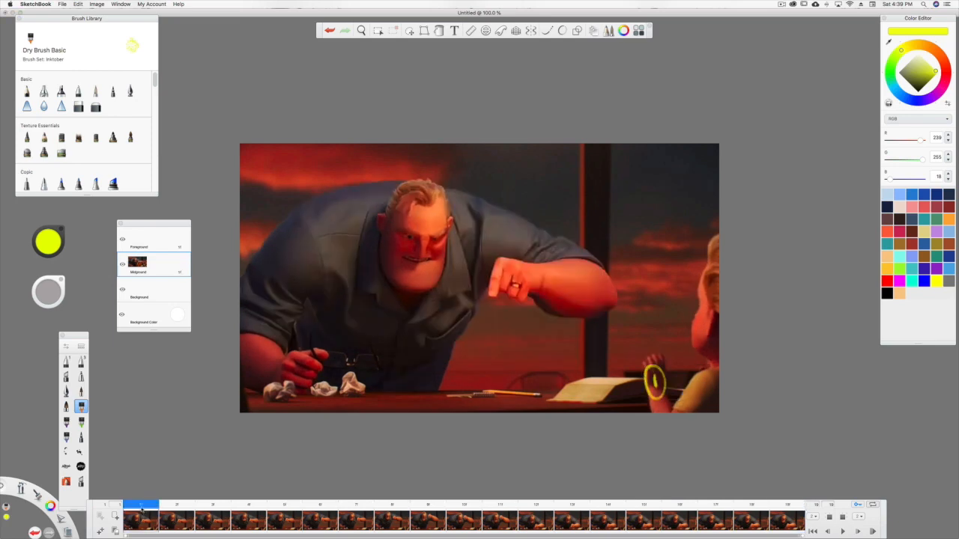
left_click(390, 513)
left_click(315, 508)
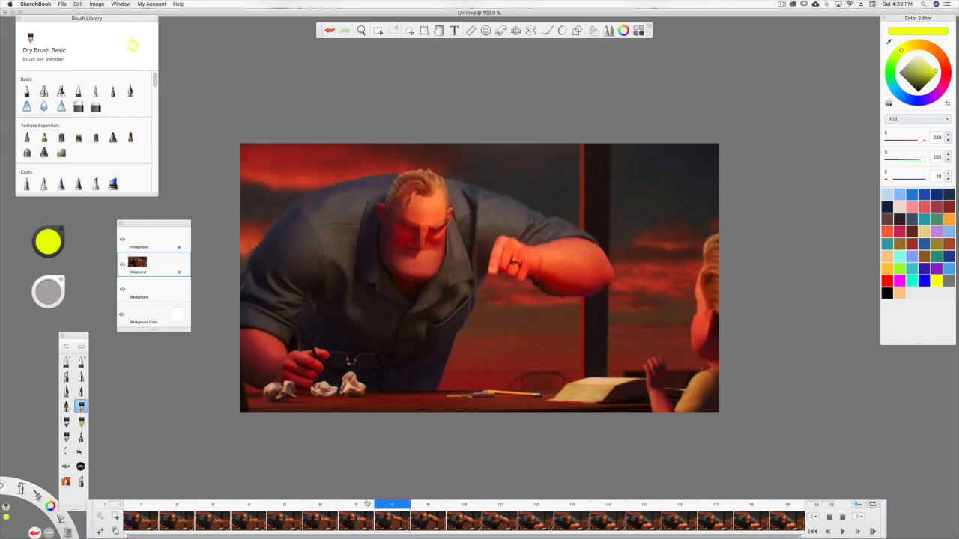
left_click(230, 504)
left_click_drag(230, 505, 293, 514)
left_click_drag(652, 365, 649, 387)
left_click_drag(653, 365, 663, 365)
left_click_drag(640, 396, 669, 390)
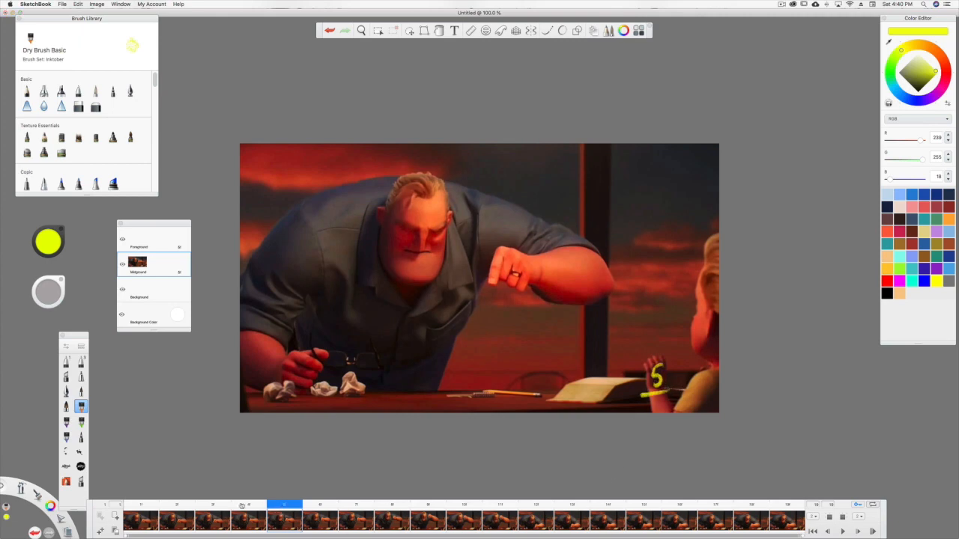
Step through the marked poses and write the frame number in yellow over the child's hand on frame 10.
left_click(141, 517)
left_click(286, 514)
left_click(391, 519)
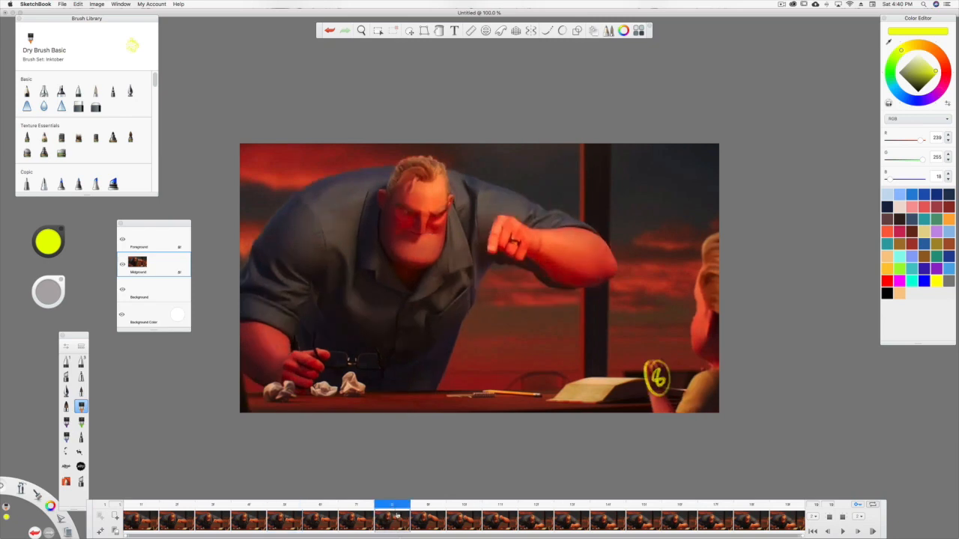
left_click(534, 526)
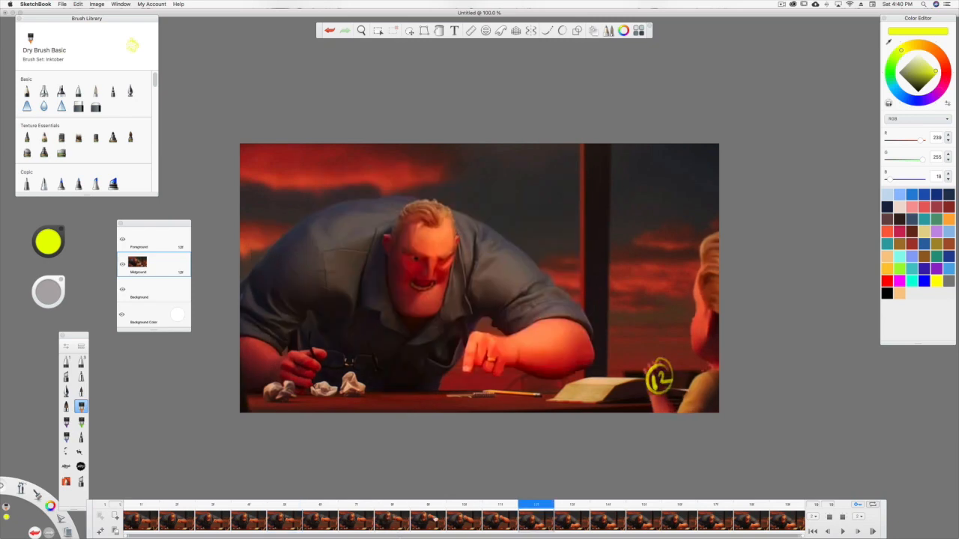
left_click(465, 525)
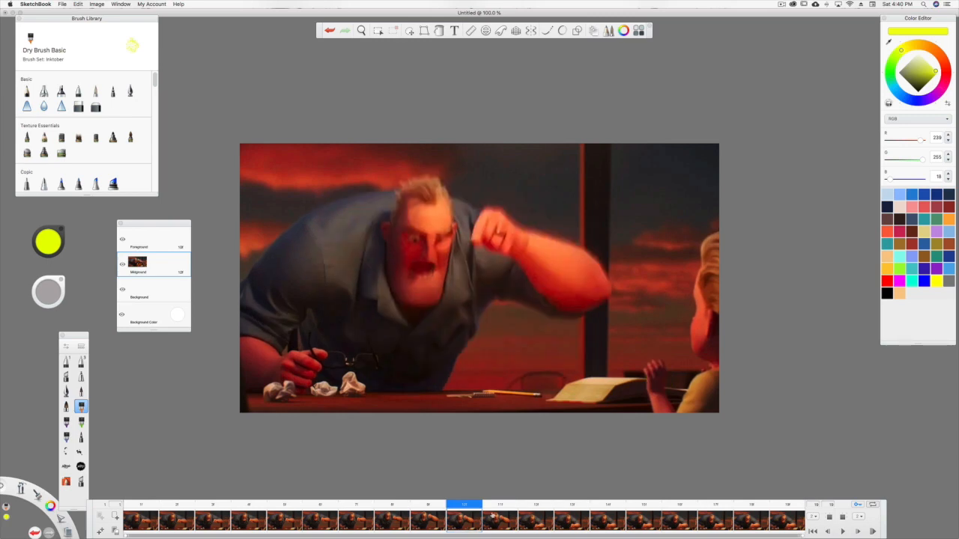
mouse_move(654, 368)
left_mouse_down()
mouse_move(654, 388)
mouse_move(662, 367)
mouse_move(671, 388)
left_mouse_up()
Scrub through the frames after 12 and write the frame number in yellow over the child's hand on frame 14.
left_click(535, 518)
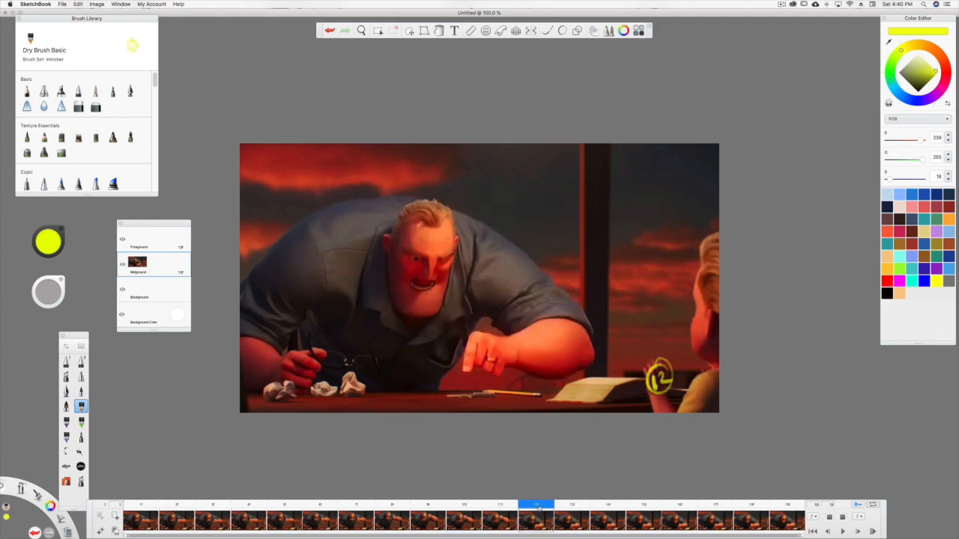
left_click_drag(542, 506, 748, 497)
left_click_drag(697, 504, 608, 504)
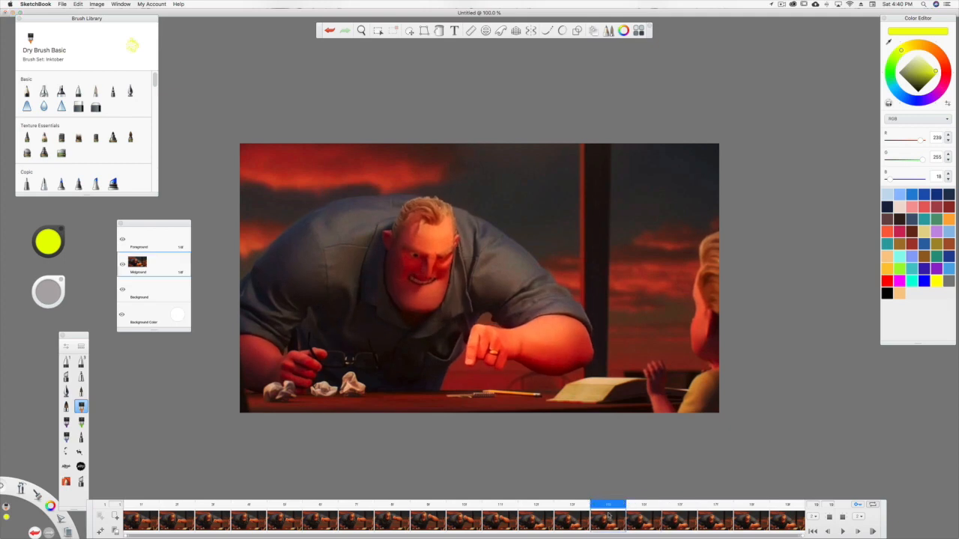
left_click_drag(652, 366, 655, 385)
left_click_drag(660, 364, 674, 383)
Return to the first frame and clear frames 2, 3 and 4 between the poses numbered 1 and 5.
left_click_drag(615, 507, 140, 507)
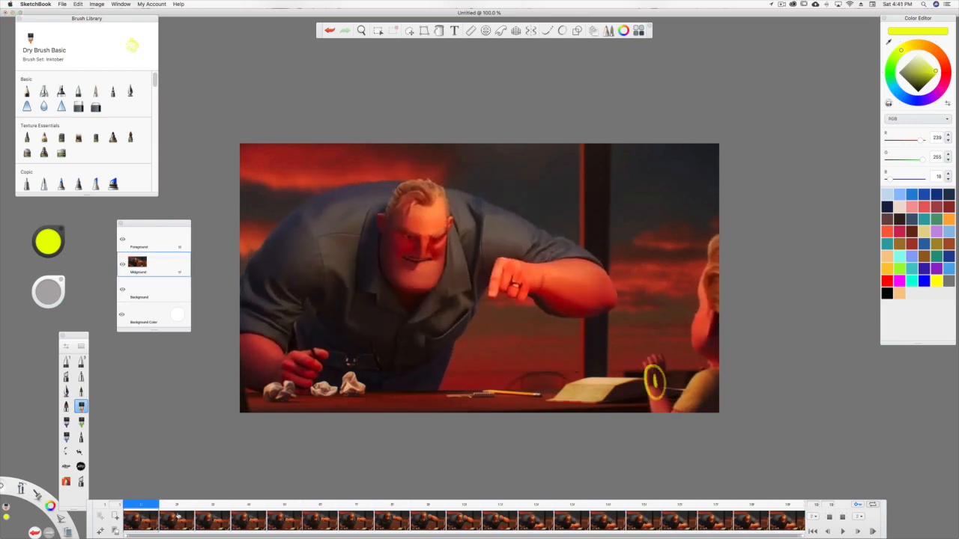
left_click(176, 519)
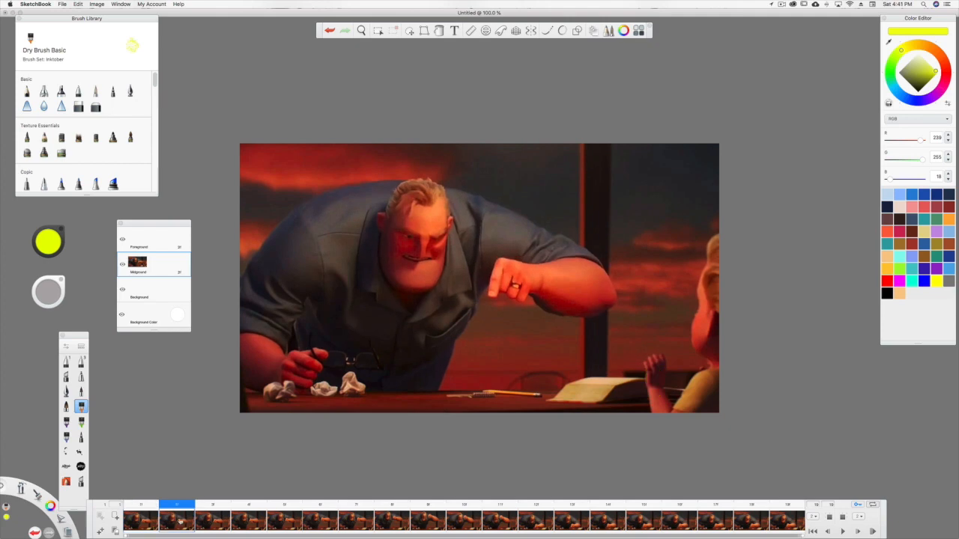
left_click(117, 533)
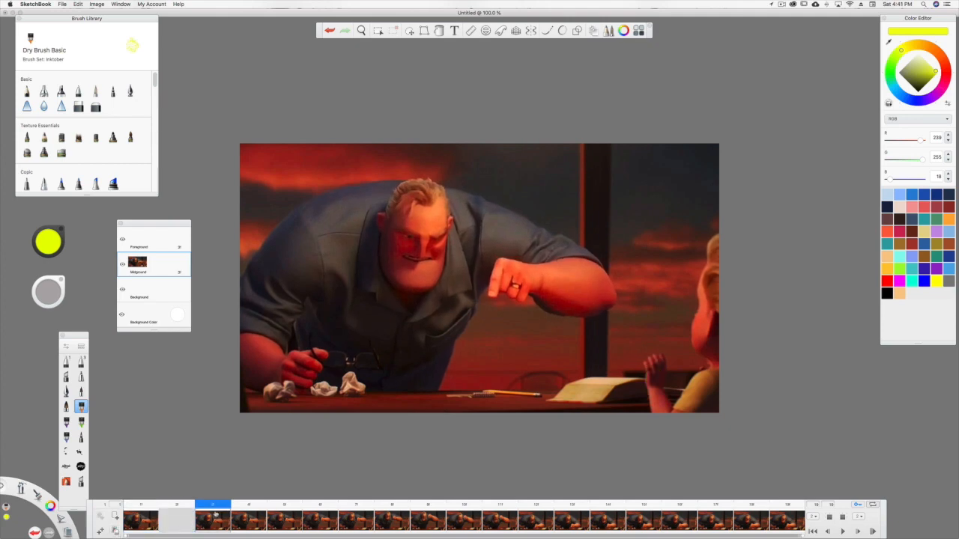
left_click(115, 532)
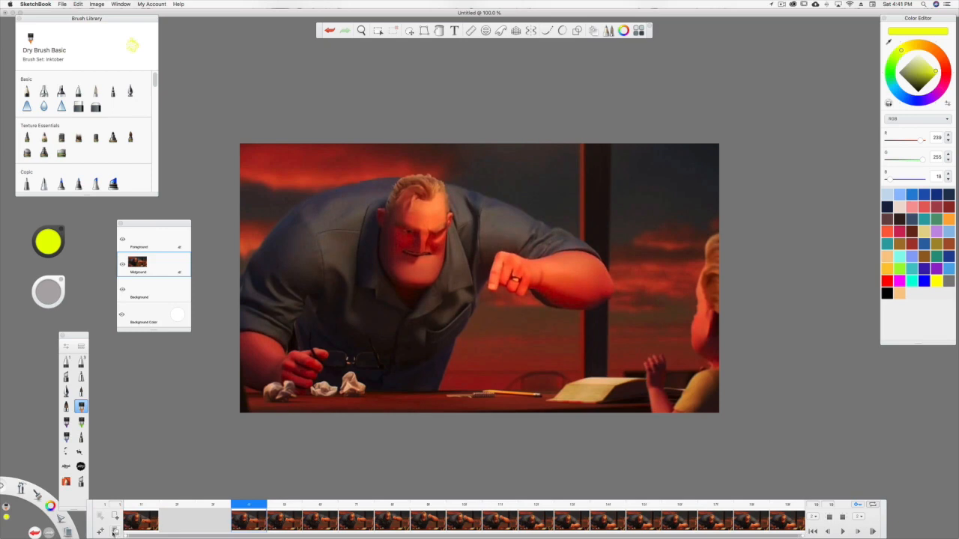
left_click(114, 532)
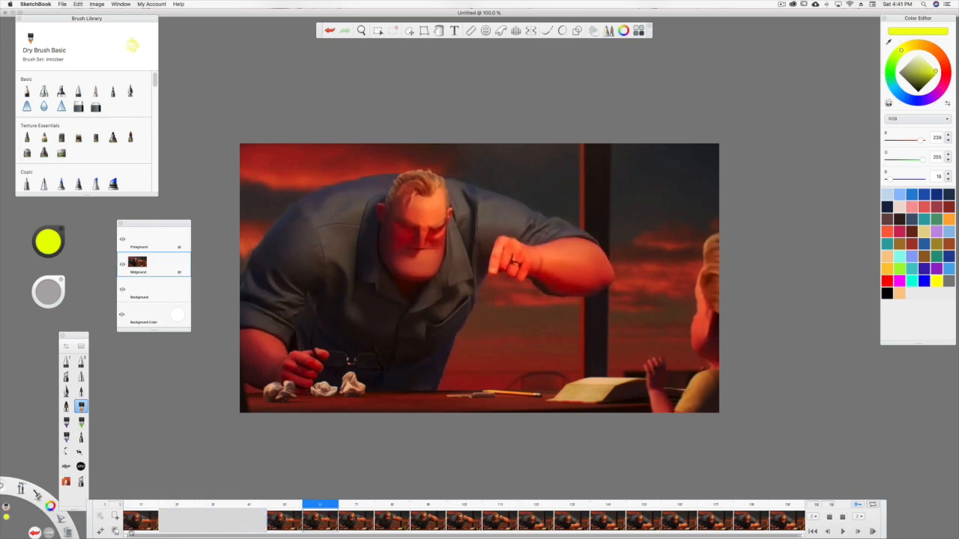
Clear the unnumbered frames 6, 7, 9 and 11 in the timeline, keeping poses 8 and 10.
left_click(114, 531)
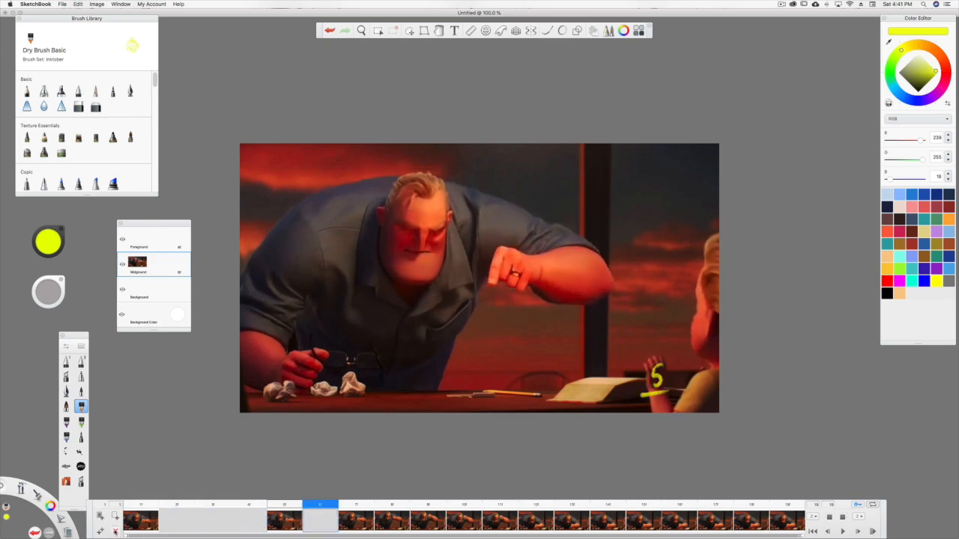
left_click(114, 532)
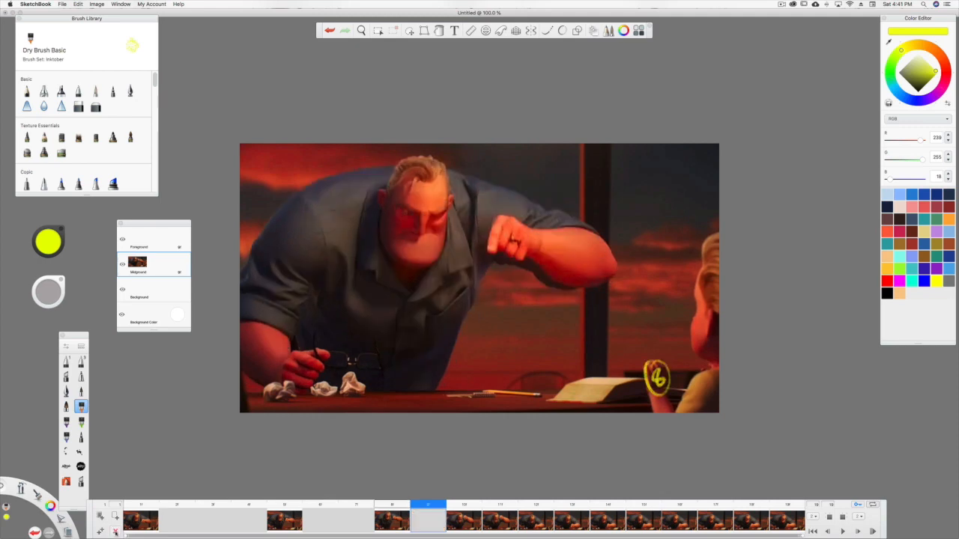
left_click(115, 532)
left_click(114, 531)
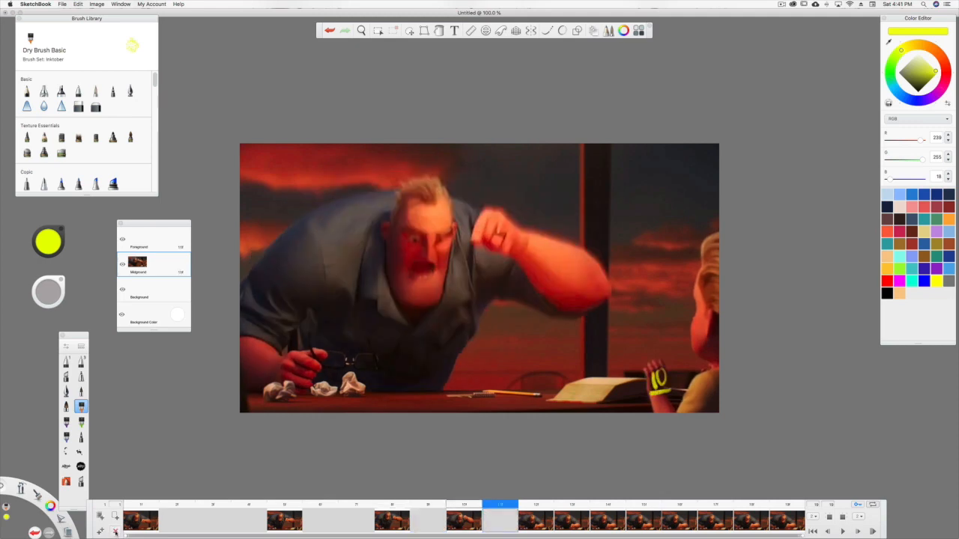
Clear frame 13 and frames 15 through 18, keeping poses 12, 14 and 19.
left_click(115, 532)
left_click(115, 532)
left_click(114, 532)
left_click(115, 532)
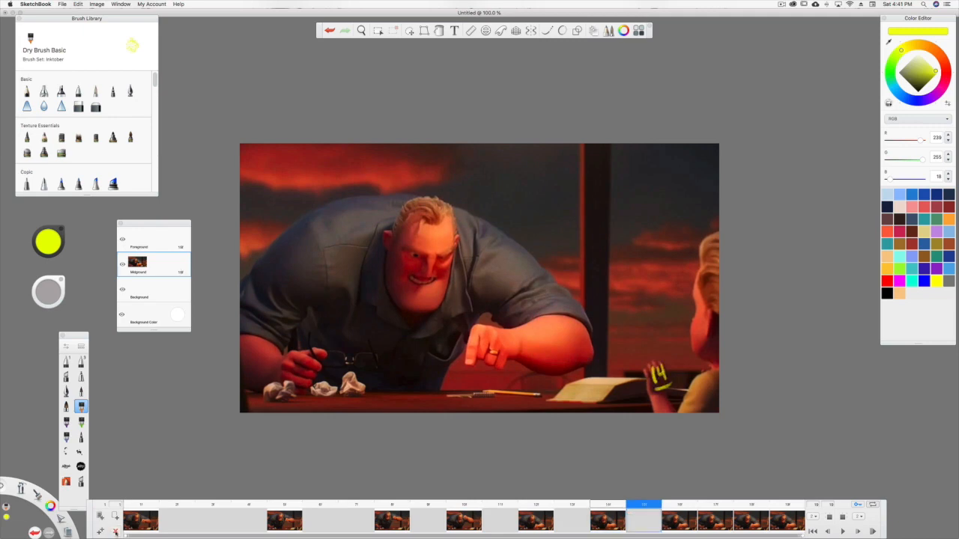
left_click(114, 532)
left_click(115, 532)
left_click(115, 532)
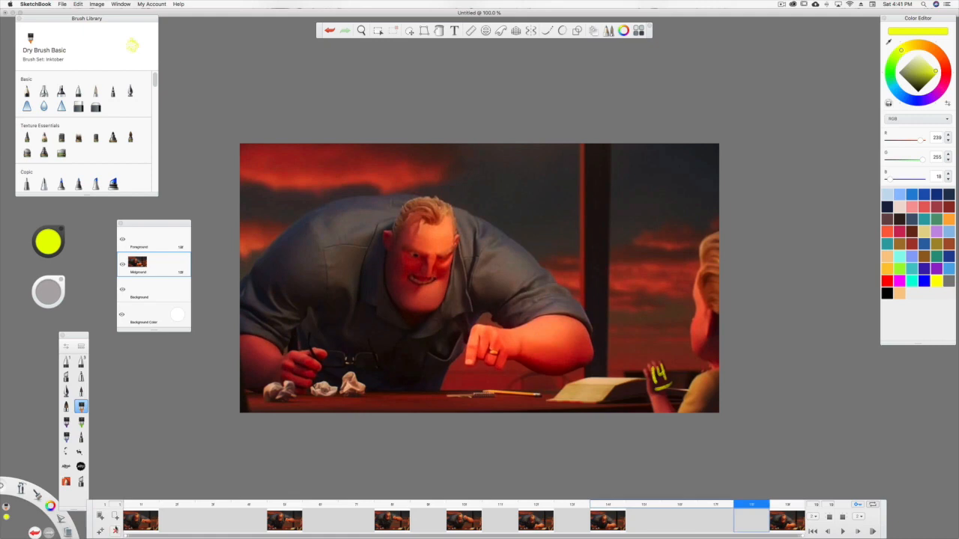
left_click(115, 532)
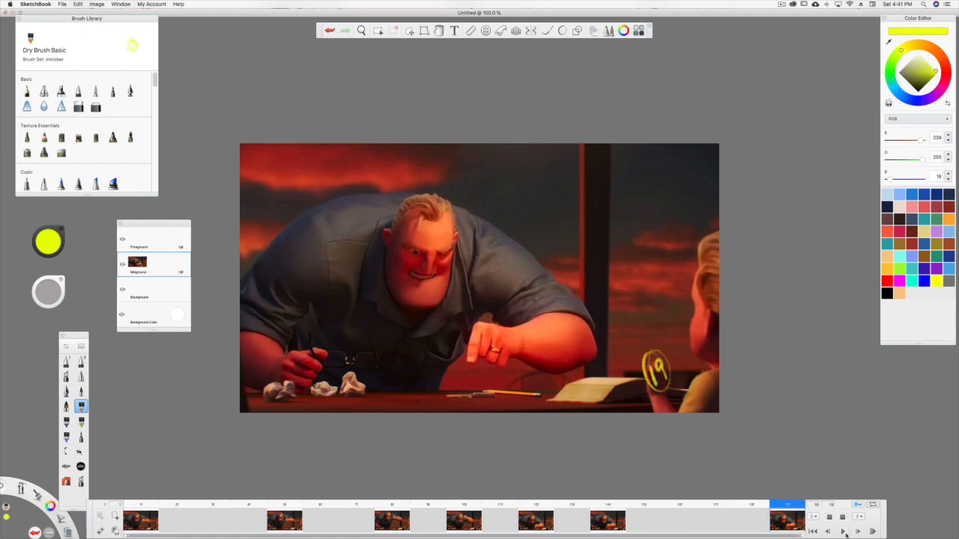
Play back the remaining poses, stop, and insert one empty frame after frame 7.
left_click(843, 532)
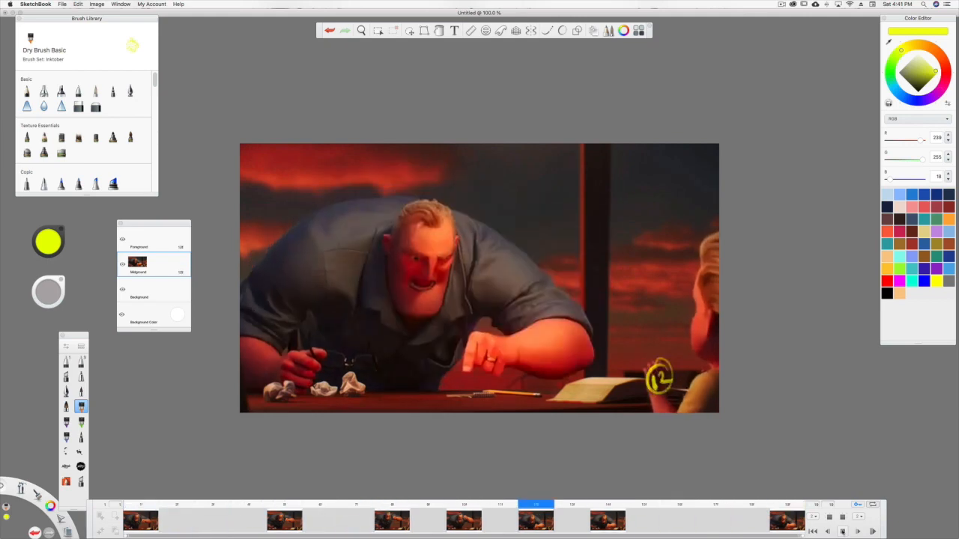
left_click(842, 531)
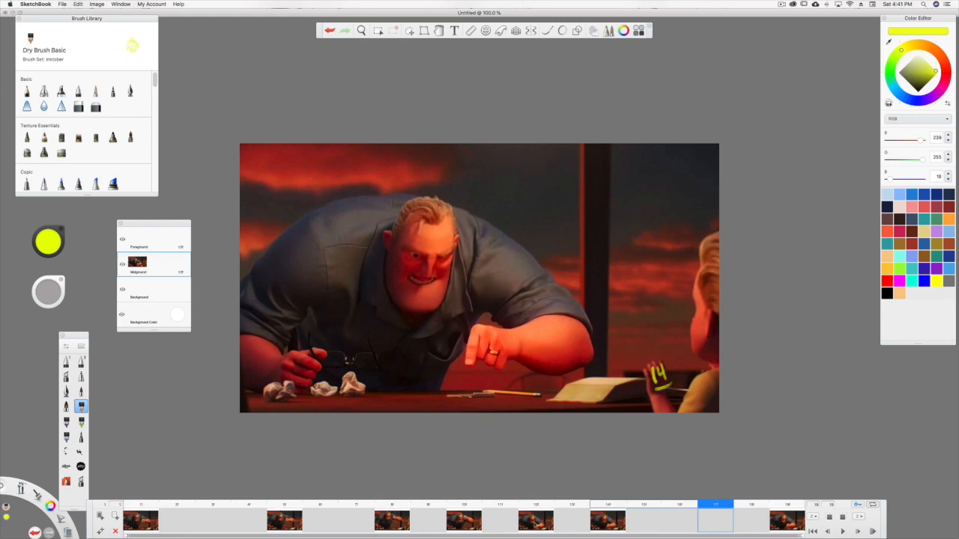
left_click(360, 519)
left_click(114, 516)
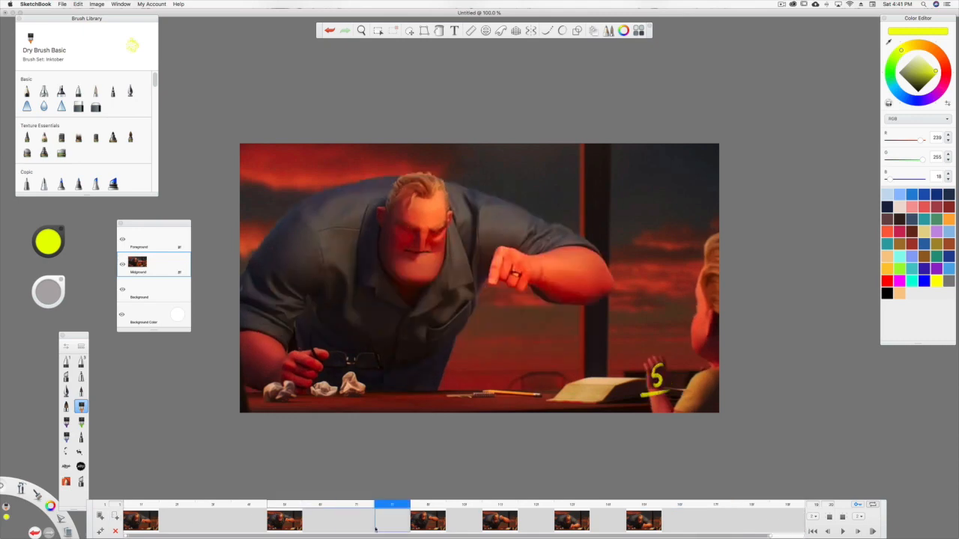
Move the last pose from frame 20 back to frame 19 and play the animation to check its timing.
left_click_drag(772, 536, 801, 536)
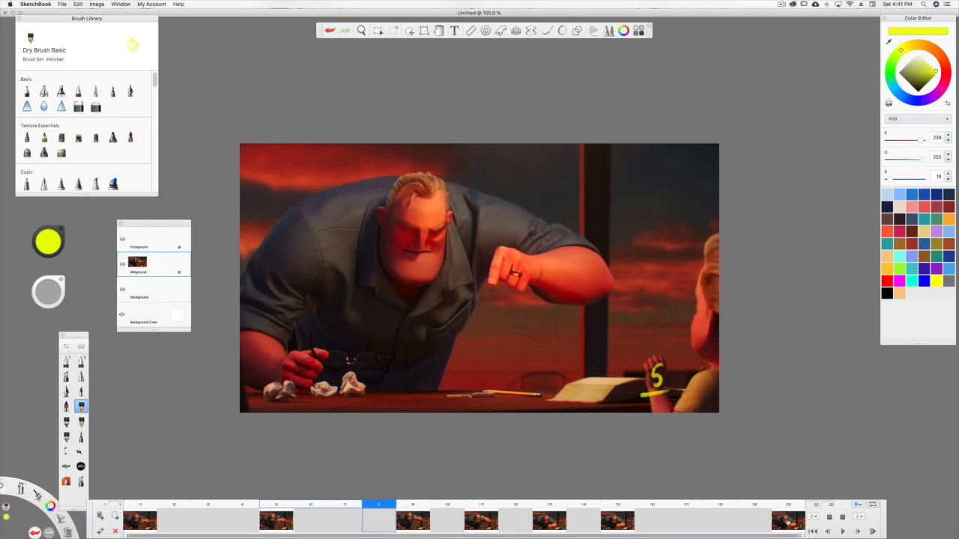
left_click(786, 520)
left_click_drag(790, 522, 756, 524)
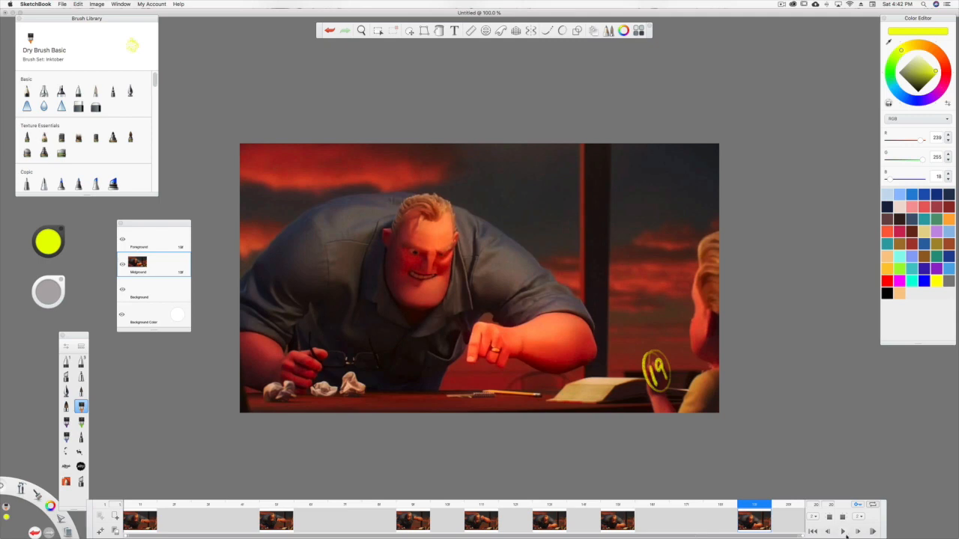
left_click(842, 532)
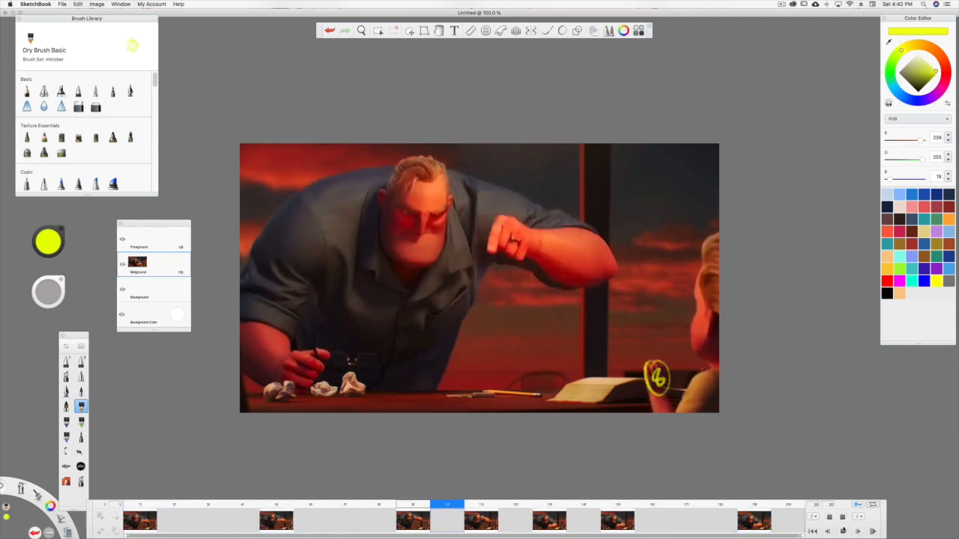
left_click(842, 530)
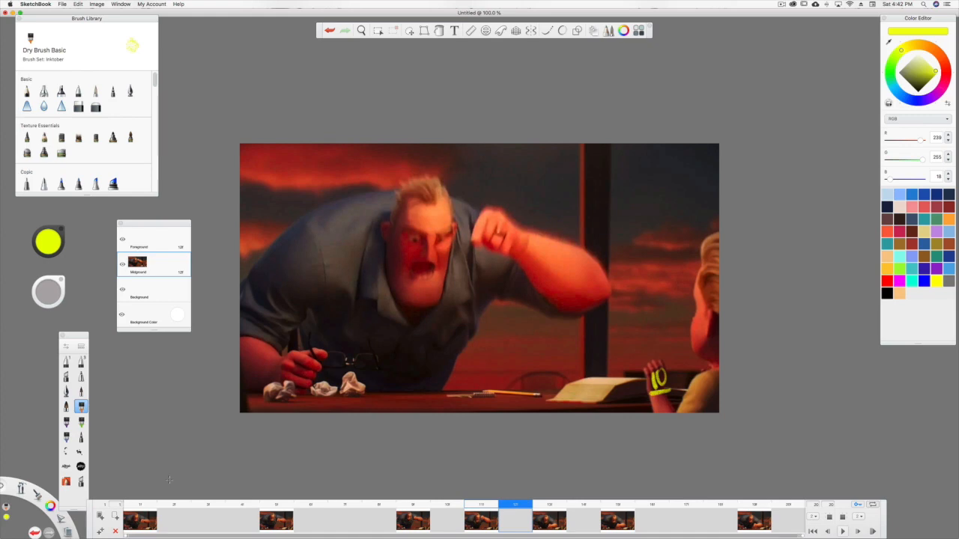
Trace the man's head and facial features in yellow on the Foreground layer of frame 1.
left_click(142, 522)
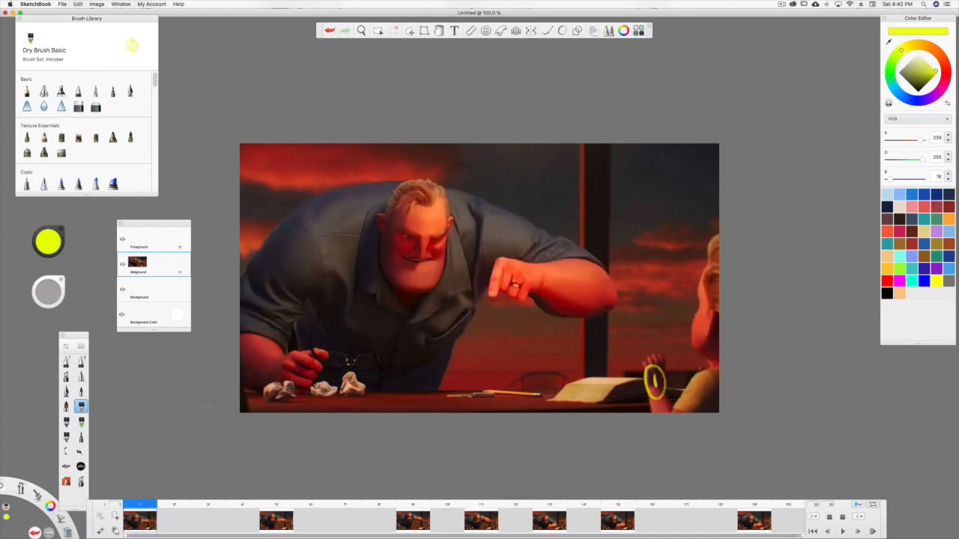
left_click(142, 239)
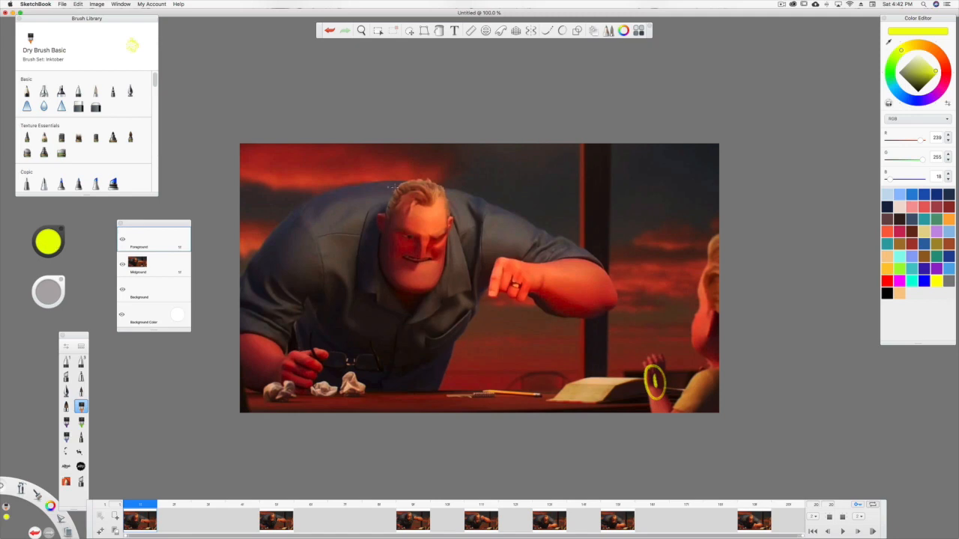
mouse_move(441, 185)
left_mouse_down()
mouse_move(401, 186)
mouse_move(387, 201)
mouse_move(383, 271)
mouse_move(395, 286)
mouse_move(442, 278)
mouse_move(448, 195)
left_mouse_up()
mouse_move(430, 237)
left_mouse_down()
mouse_move(445, 235)
mouse_move(401, 233)
mouse_move(424, 261)
mouse_move(418, 233)
mouse_move(419, 259)
mouse_move(404, 256)
mouse_move(430, 260)
left_mouse_up()
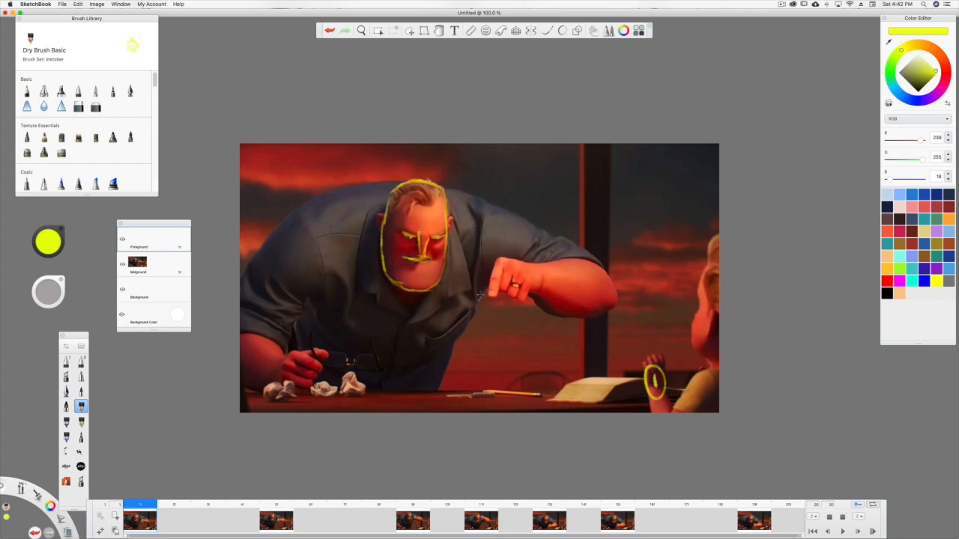
Trace the man's fists, arms, shoulders, sleeve seams and torso in yellow on frame 1's Foreground layer.
mouse_move(496, 255)
left_mouse_down()
mouse_move(490, 293)
mouse_move(505, 271)
mouse_move(504, 292)
mouse_move(519, 301)
mouse_move(533, 290)
mouse_move(529, 268)
mouse_move(506, 257)
mouse_move(601, 265)
mouse_move(615, 305)
mouse_move(574, 316)
mouse_move(535, 297)
left_mouse_up()
mouse_move(601, 262)
left_mouse_down()
mouse_move(449, 190)
mouse_move(350, 182)
mouse_move(327, 193)
mouse_move(381, 183)
mouse_move(310, 202)
mouse_move(241, 275)
left_mouse_up()
mouse_move(283, 349)
left_mouse_down()
mouse_move(242, 332)
mouse_move(280, 362)
mouse_move(279, 382)
mouse_move(311, 394)
mouse_move(322, 365)
mouse_move(295, 348)
mouse_move(330, 350)
mouse_move(313, 360)
left_mouse_up()
left_click_drag(279, 388, 245, 379)
mouse_move(287, 347)
left_mouse_down()
mouse_move(316, 290)
mouse_move(307, 224)
left_mouse_up()
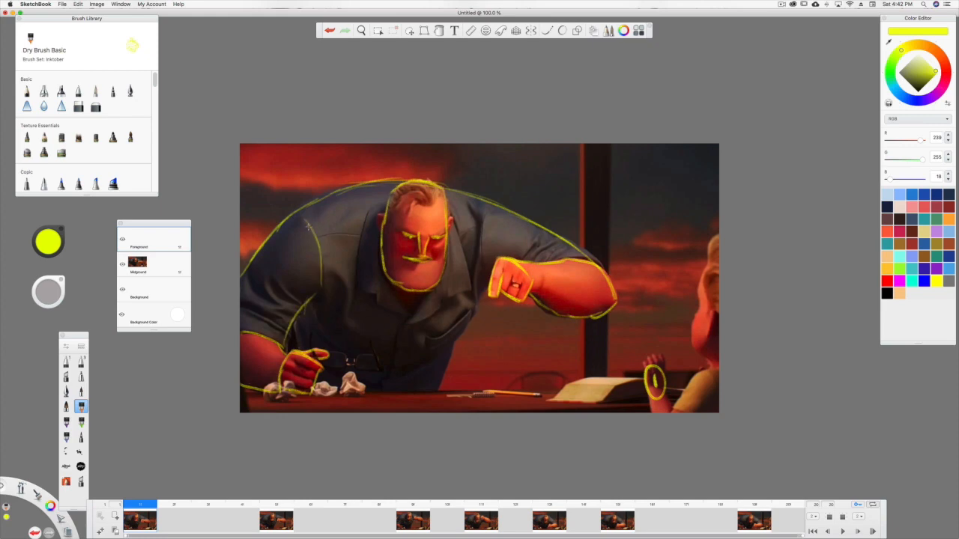
mouse_move(416, 294)
left_mouse_down()
mouse_move(389, 388)
mouse_move(460, 339)
mouse_move(481, 299)
mouse_move(485, 227)
mouse_move(480, 260)
left_mouse_up()
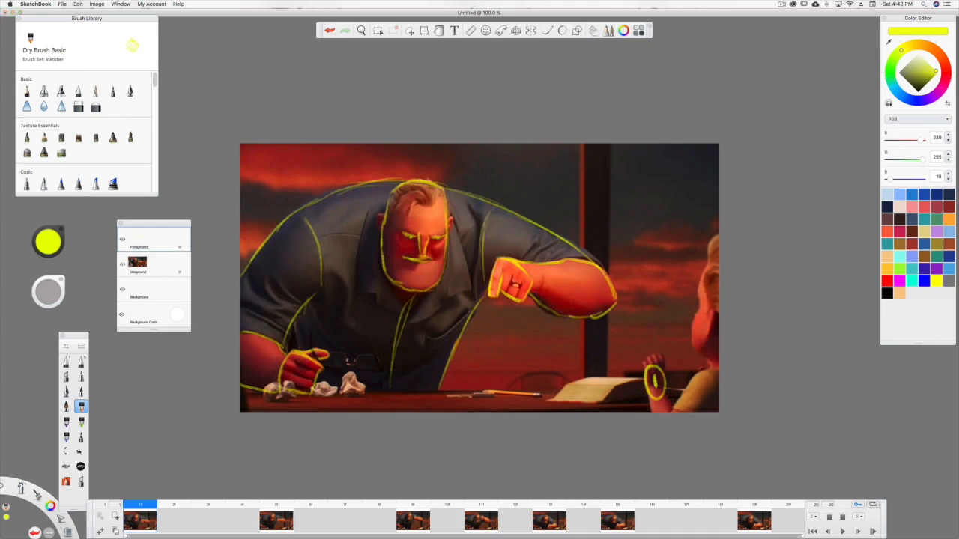
Hide the Midground image on frame 1 and set the background color to dark gray.
left_click(122, 264)
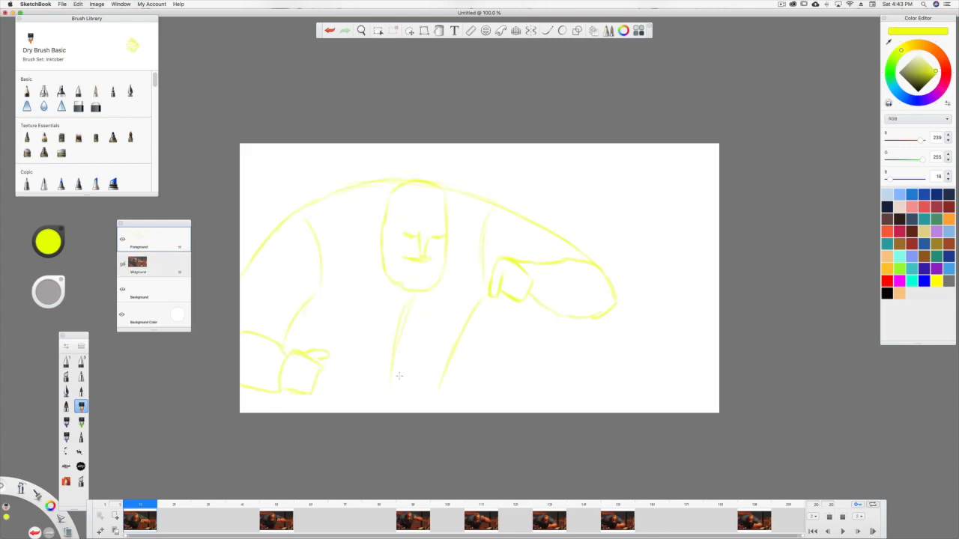
left_click(177, 317)
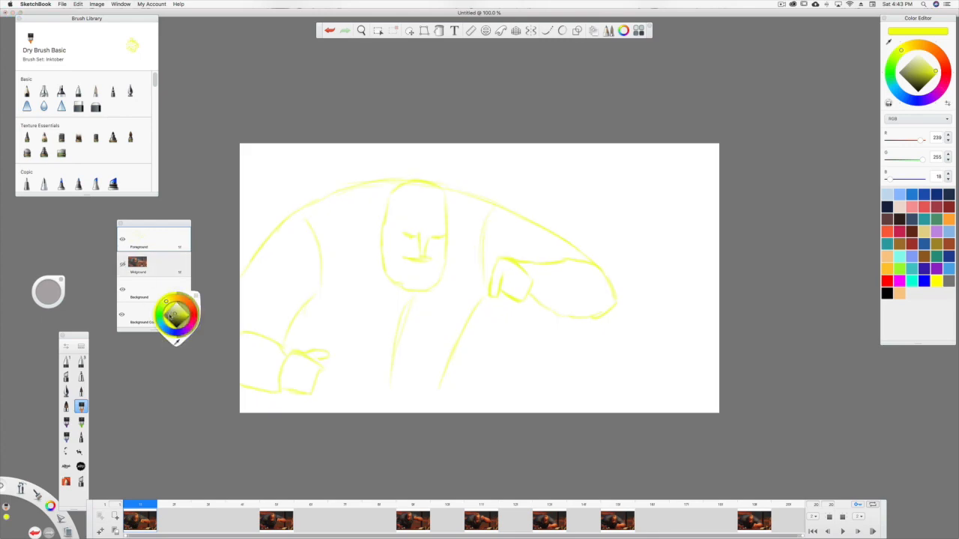
left_click(166, 316)
left_click_drag(168, 316, 155, 313)
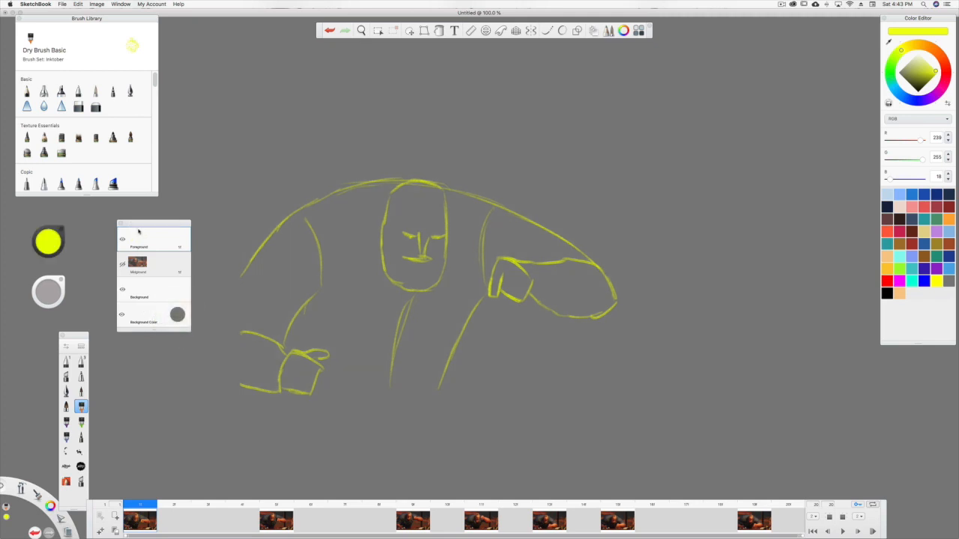
Go to frame 5 and trace the man's head and facial features in yellow on the Foreground layer.
left_click_drag(148, 507, 276, 506)
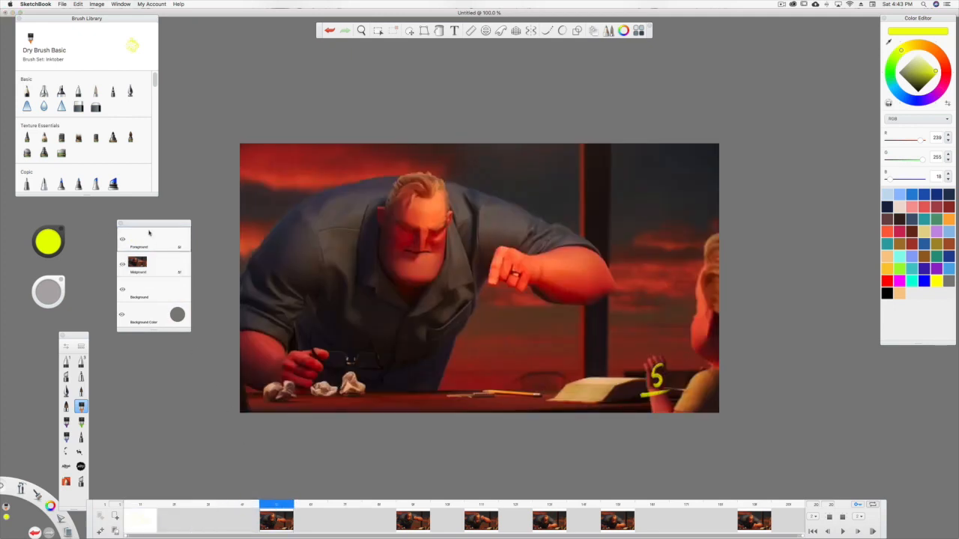
mouse_move(442, 182)
left_mouse_down()
mouse_move(421, 173)
mouse_move(394, 182)
mouse_move(382, 235)
mouse_move(398, 277)
mouse_move(427, 284)
mouse_move(446, 264)
mouse_move(440, 273)
mouse_move(445, 188)
left_mouse_up()
mouse_move(442, 226)
left_mouse_down()
mouse_move(417, 229)
mouse_move(425, 249)
mouse_move(419, 233)
mouse_move(421, 249)
mouse_move(406, 252)
left_mouse_up()
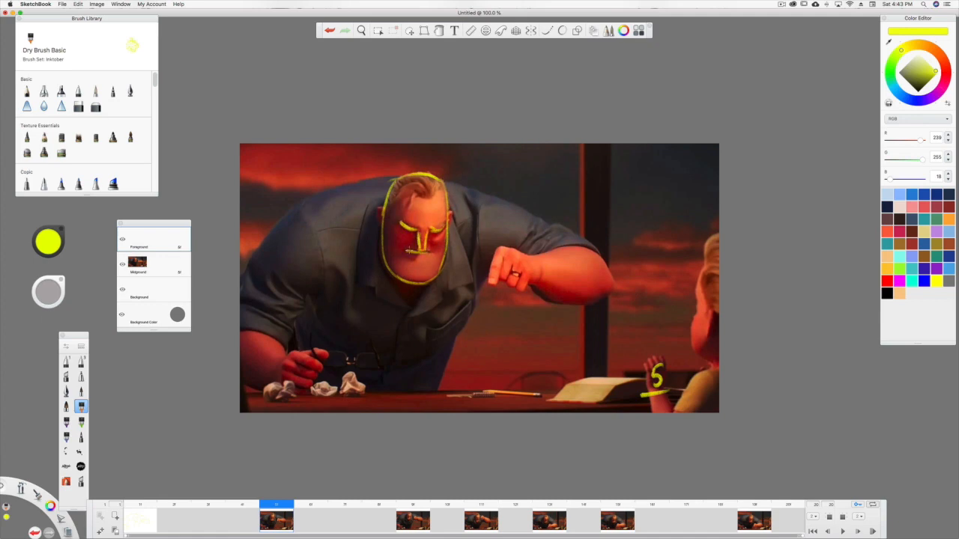
Trace the man's fists, arms, shoulders and torso in yellow on frame 5, and hide its Midground image.
mouse_move(493, 253)
left_mouse_down()
mouse_move(499, 288)
mouse_move(500, 248)
mouse_move(523, 257)
mouse_move(531, 276)
mouse_move(521, 291)
mouse_move(530, 274)
mouse_move(519, 287)
mouse_move(503, 279)
mouse_move(519, 283)
mouse_move(521, 255)
mouse_move(579, 246)
mouse_move(601, 255)
mouse_move(612, 288)
mouse_move(613, 278)
mouse_move(611, 290)
mouse_move(578, 303)
mouse_move(532, 286)
left_mouse_up()
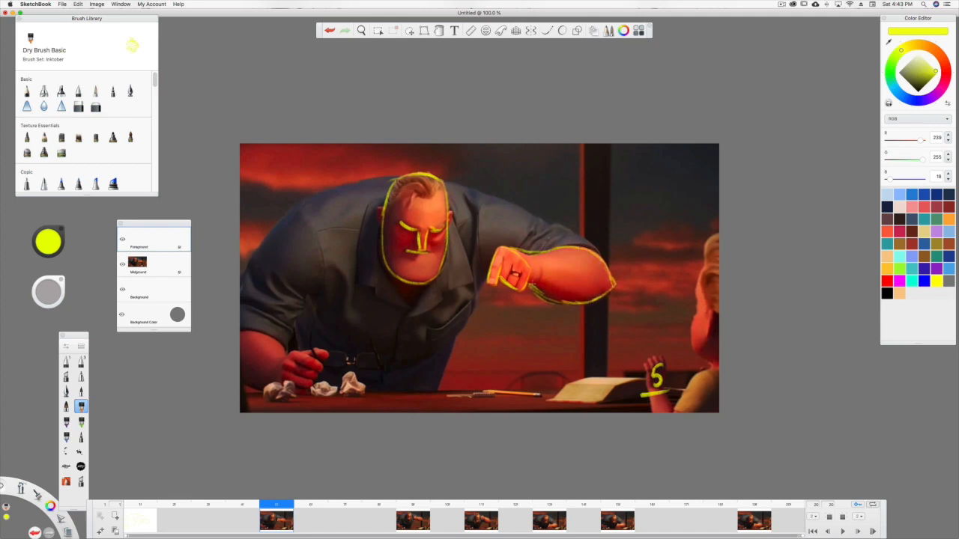
mouse_move(601, 256)
left_mouse_down()
mouse_move(482, 188)
mouse_move(496, 197)
mouse_move(371, 174)
mouse_move(395, 173)
mouse_move(341, 180)
mouse_move(351, 180)
mouse_move(302, 199)
mouse_move(247, 275)
mouse_move(249, 302)
left_mouse_up()
mouse_move(288, 357)
left_mouse_down()
mouse_move(274, 338)
mouse_move(241, 331)
left_mouse_up()
left_click_drag(280, 385, 240, 375)
mouse_move(292, 350)
left_mouse_down()
mouse_move(283, 385)
mouse_move(310, 398)
mouse_move(319, 369)
mouse_move(301, 351)
mouse_move(323, 352)
mouse_move(298, 350)
mouse_move(326, 352)
mouse_move(316, 297)
left_mouse_up()
left_click_drag(303, 216, 323, 271)
mouse_move(411, 286)
left_mouse_down()
mouse_move(391, 382)
mouse_move(440, 382)
mouse_move(475, 307)
left_mouse_up()
mouse_move(485, 196)
left_mouse_down()
mouse_move(477, 225)
mouse_move(481, 274)
left_mouse_up()
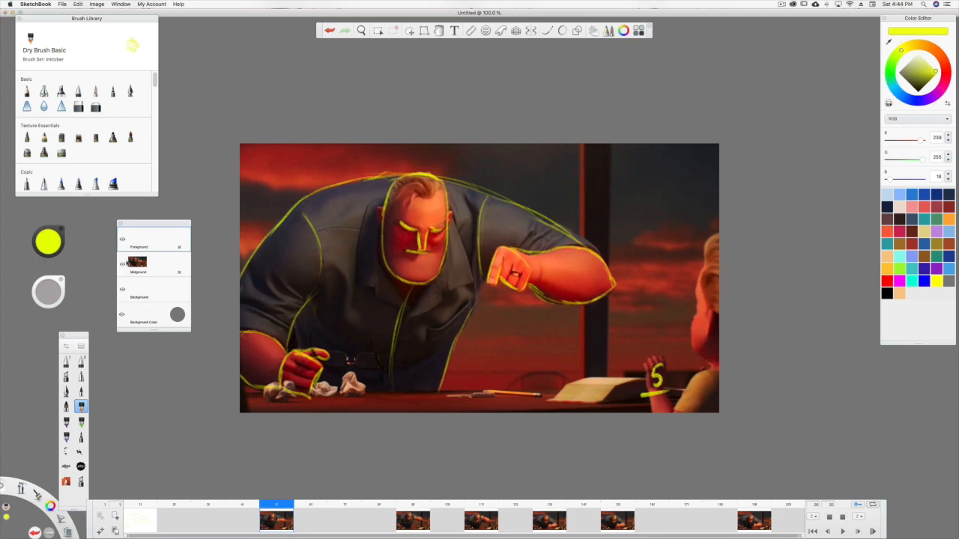
left_click(122, 264)
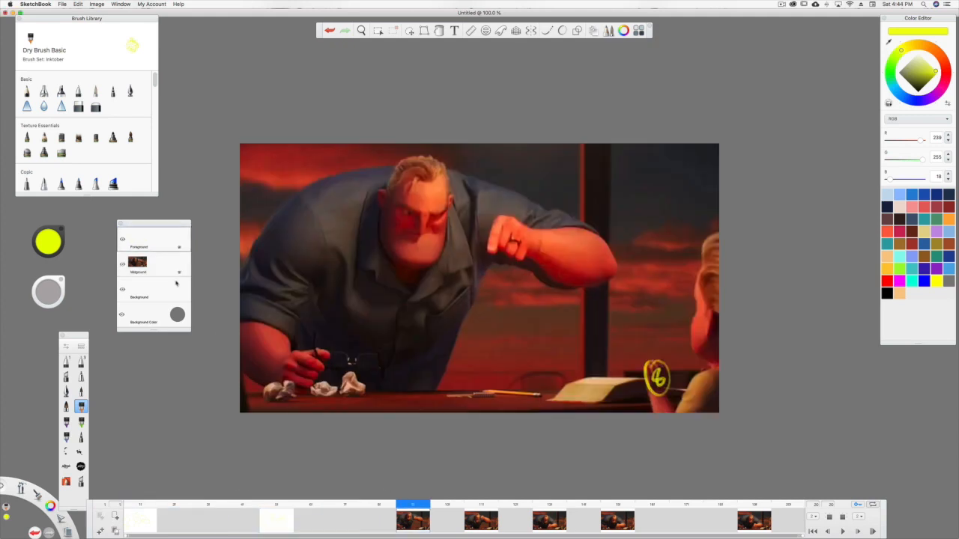
Trace the man's head and facial features in yellow on frame 9, the pose marked with a circled 8.
mouse_move(406, 160)
left_mouse_down()
mouse_move(382, 235)
mouse_move(415, 268)
mouse_move(397, 260)
mouse_move(418, 267)
mouse_move(443, 254)
mouse_move(447, 219)
mouse_move(445, 174)
mouse_move(401, 162)
left_mouse_up()
left_click_drag(447, 209, 416, 216)
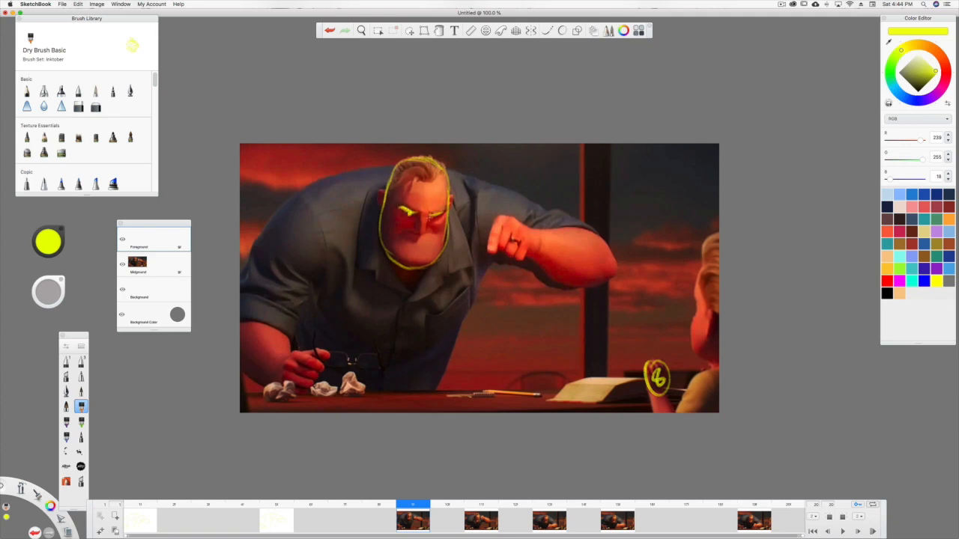
left_click_drag(418, 213, 420, 225)
Trace the man's fists, arms, shoulders and torso in yellow on frame 9, and hide its Midground image.
mouse_move(493, 218)
left_mouse_down()
mouse_move(489, 253)
mouse_move(500, 221)
mouse_move(501, 251)
mouse_move(522, 257)
mouse_move(519, 222)
mouse_move(574, 229)
mouse_move(599, 234)
mouse_move(615, 270)
mouse_move(606, 282)
mouse_move(560, 287)
mouse_move(517, 255)
left_mouse_up()
mouse_move(591, 225)
left_mouse_down()
mouse_move(446, 166)
mouse_move(351, 166)
mouse_move(289, 200)
mouse_move(245, 262)
mouse_move(243, 282)
left_mouse_up()
mouse_move(288, 319)
left_mouse_down()
mouse_move(250, 324)
mouse_move(289, 358)
mouse_move(278, 382)
mouse_move(238, 368)
left_mouse_up()
mouse_move(292, 348)
left_mouse_down()
mouse_move(322, 370)
mouse_move(311, 390)
mouse_move(281, 388)
left_mouse_up()
mouse_move(295, 349)
left_mouse_down()
mouse_move(330, 357)
mouse_move(307, 304)
mouse_move(324, 218)
mouse_move(327, 251)
left_mouse_up()
left_click_drag(403, 276, 389, 382)
mouse_move(439, 386)
left_mouse_down()
mouse_move(486, 265)
mouse_move(483, 185)
left_mouse_up()
left_click(122, 264)
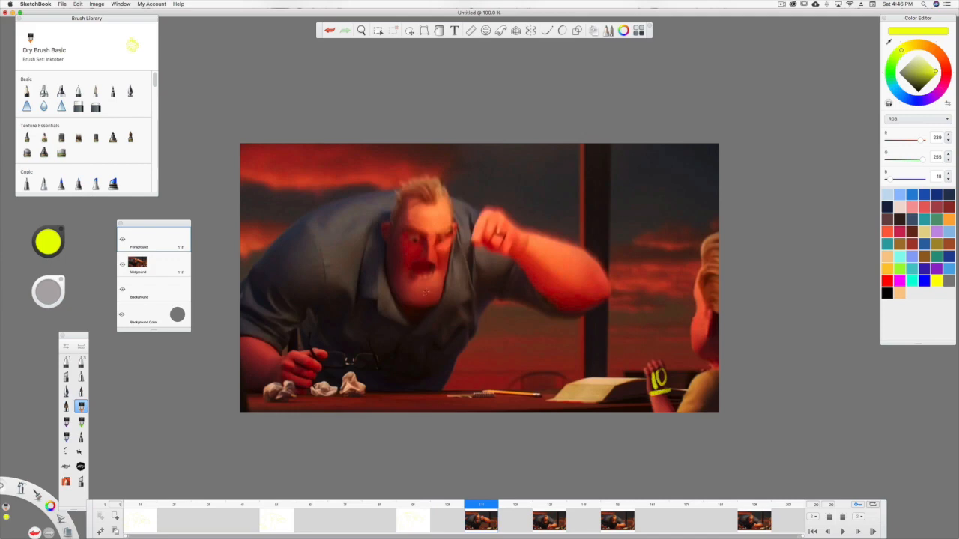
Trace the man's head, face, raised fist and forearm in yellow on frame 11, the pose marked 10.
mouse_move(481, 506)
left_mouse_down()
mouse_move(451, 505)
mouse_move(472, 505)
left_mouse_up()
mouse_move(440, 193)
left_mouse_down()
mouse_move(398, 189)
mouse_move(390, 212)
mouse_move(393, 285)
mouse_move(427, 301)
mouse_move(412, 304)
mouse_move(436, 304)
mouse_move(456, 248)
mouse_move(441, 289)
mouse_move(448, 188)
left_mouse_up()
mouse_move(452, 227)
left_mouse_down()
mouse_move(436, 237)
mouse_move(406, 229)
mouse_move(429, 260)
mouse_move(409, 268)
mouse_move(418, 279)
mouse_move(432, 265)
mouse_move(424, 274)
left_mouse_up()
mouse_move(486, 208)
left_mouse_down()
mouse_move(472, 247)
mouse_move(489, 230)
mouse_move(502, 257)
mouse_move(516, 232)
mouse_move(501, 211)
mouse_move(487, 210)
mouse_move(550, 238)
mouse_move(608, 289)
mouse_move(581, 312)
mouse_move(519, 283)
left_mouse_up()
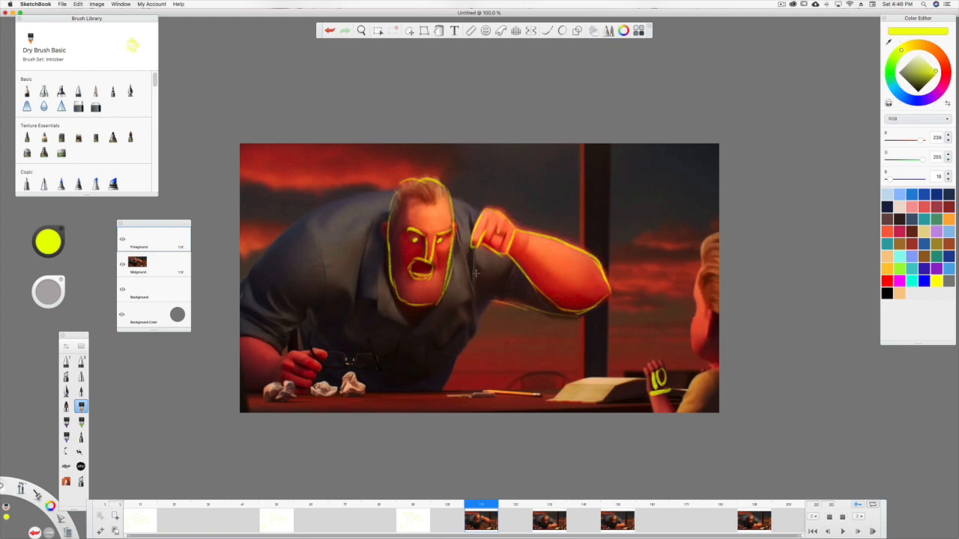
Trace the man's torso, shoulders, sleeve seam, lowered arm and shirt front in yellow on frame 11.
left_click_drag(483, 311, 443, 393)
mouse_move(483, 296)
left_mouse_down()
mouse_move(473, 209)
mouse_move(455, 198)
mouse_move(356, 196)
mouse_move(270, 247)
mouse_move(255, 289)
left_mouse_up()
left_click_drag(323, 292, 307, 205)
mouse_move(323, 253)
left_mouse_down()
mouse_move(321, 293)
mouse_move(282, 347)
mouse_move(241, 335)
mouse_move(278, 373)
mouse_move(247, 390)
mouse_move(307, 394)
mouse_move(322, 374)
mouse_move(321, 354)
mouse_move(289, 351)
mouse_move(327, 351)
left_mouse_up()
left_click_drag(416, 315, 390, 388)
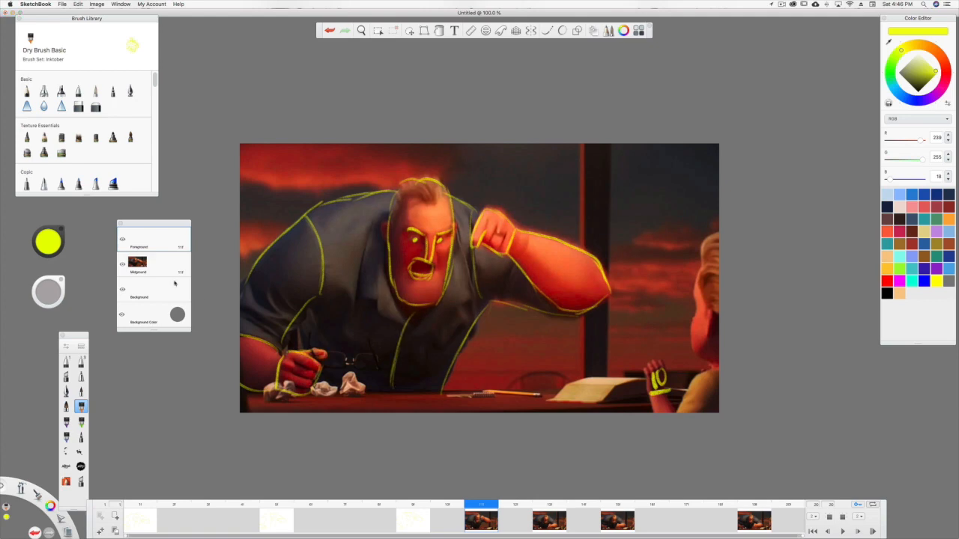
Hide frame 11's Midground image, and trace the man's head and facial features in yellow on frame 13, the pose marked with a circled 12.
left_click(121, 264)
mouse_move(481, 505)
left_mouse_down()
mouse_move(439, 505)
mouse_move(470, 505)
mouse_move(439, 496)
mouse_move(545, 501)
left_mouse_up()
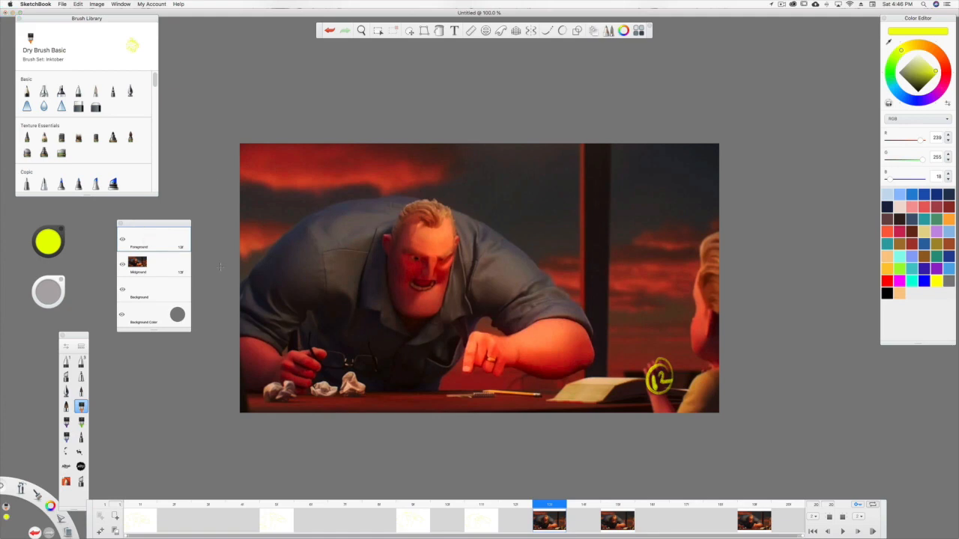
mouse_move(452, 212)
left_mouse_down()
mouse_move(413, 202)
mouse_move(389, 241)
mouse_move(404, 314)
mouse_move(441, 309)
mouse_move(453, 207)
left_mouse_up()
mouse_move(455, 254)
left_mouse_down()
mouse_move(405, 258)
mouse_move(437, 281)
mouse_move(407, 280)
mouse_move(420, 290)
mouse_move(438, 282)
mouse_move(412, 281)
left_mouse_up()
Trace the man's fists, arms, shoulders, sleeve seams and torso in yellow on frame 13, and hide its Midground image.
mouse_move(475, 297)
left_mouse_down()
mouse_move(476, 241)
mouse_move(474, 264)
left_mouse_up()
mouse_move(504, 338)
left_mouse_down()
mouse_move(477, 332)
mouse_move(461, 370)
mouse_move(478, 345)
mouse_move(493, 372)
mouse_move(505, 370)
mouse_move(493, 337)
mouse_move(544, 321)
mouse_move(559, 320)
mouse_move(595, 349)
mouse_move(593, 362)
mouse_move(572, 373)
mouse_move(506, 368)
left_mouse_up()
mouse_move(583, 325)
left_mouse_down()
mouse_move(470, 216)
mouse_move(396, 197)
mouse_move(438, 209)
mouse_move(367, 197)
mouse_move(314, 214)
mouse_move(241, 286)
left_mouse_up()
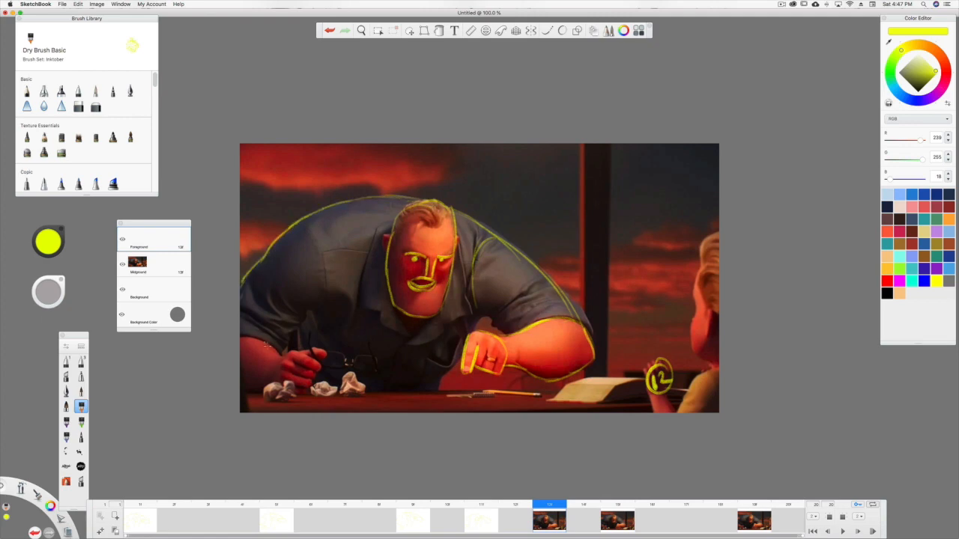
mouse_move(289, 343)
left_mouse_down()
mouse_move(276, 384)
mouse_move(307, 392)
mouse_move(318, 354)
mouse_move(296, 348)
mouse_move(318, 351)
mouse_move(311, 319)
mouse_move(320, 297)
mouse_move(307, 223)
left_mouse_up()
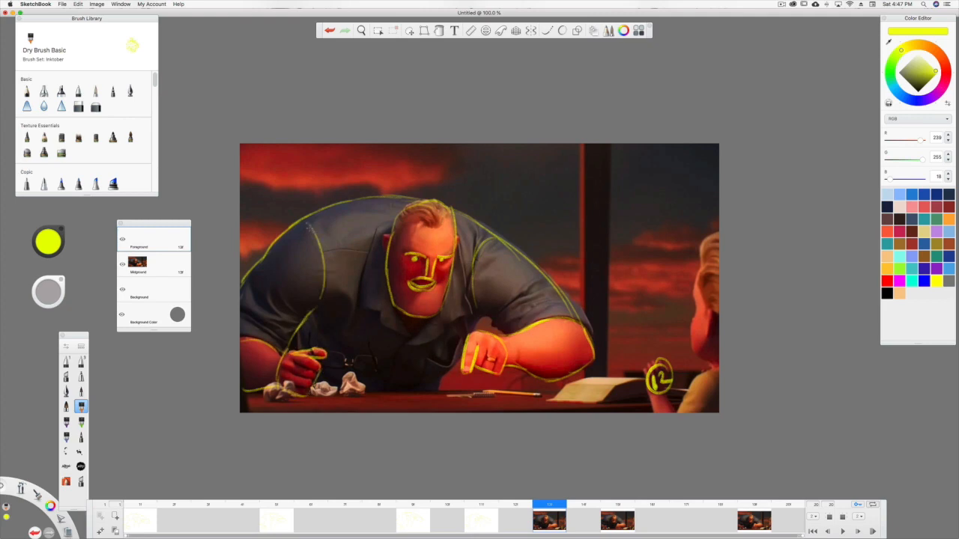
mouse_move(412, 318)
left_mouse_down()
mouse_move(388, 395)
mouse_move(458, 341)
left_mouse_up()
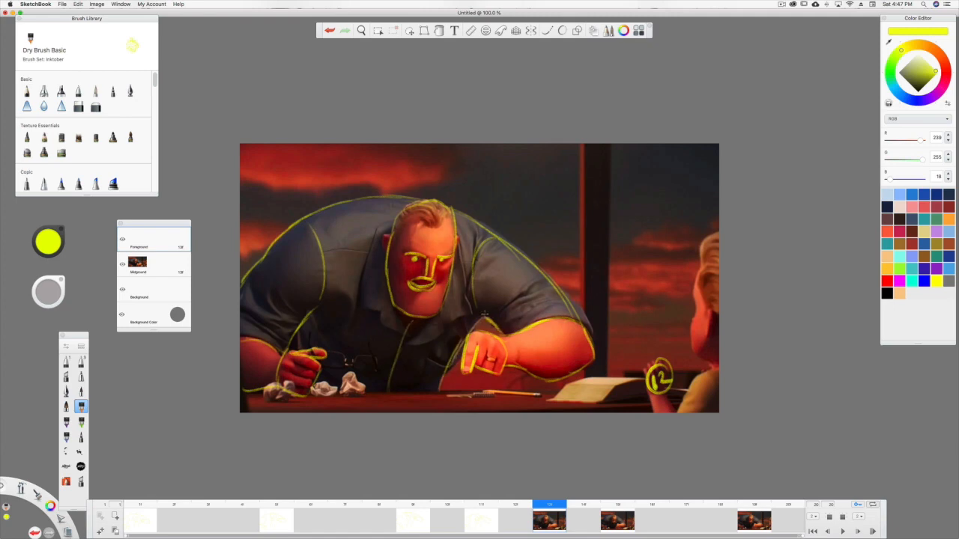
left_click(122, 263)
Trace the man's head, face, near sleeve seam, torso side and shirt front in yellow on frame 15, the pose marked 14.
mouse_move(535, 507)
left_mouse_down()
mouse_move(526, 503)
mouse_move(618, 502)
left_mouse_up()
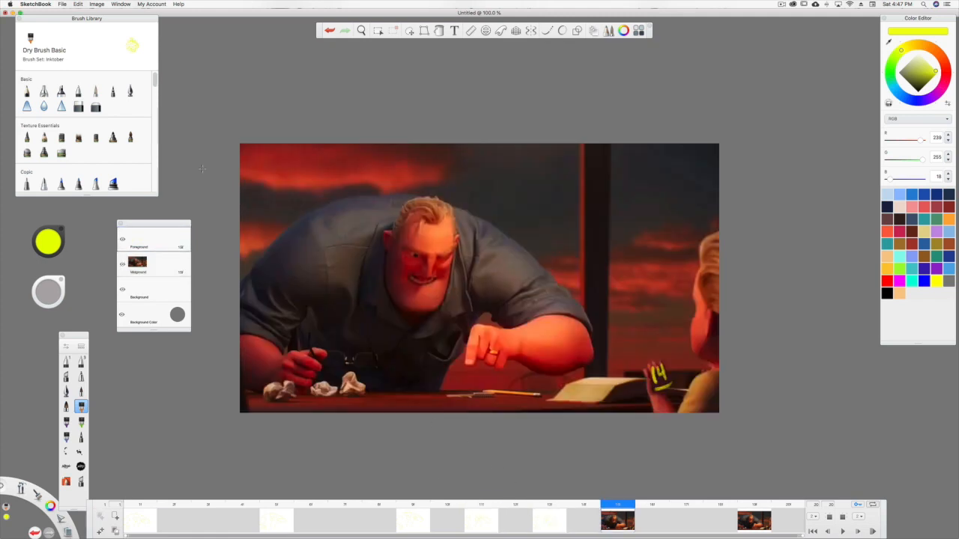
mouse_move(453, 210)
left_mouse_down()
mouse_move(408, 200)
mouse_move(388, 243)
mouse_move(390, 294)
mouse_move(421, 313)
mouse_move(445, 289)
mouse_move(454, 217)
left_mouse_up()
mouse_move(404, 253)
left_mouse_down()
mouse_move(424, 249)
mouse_move(431, 275)
mouse_move(427, 259)
mouse_move(413, 276)
mouse_move(434, 278)
mouse_move(414, 282)
left_mouse_up()
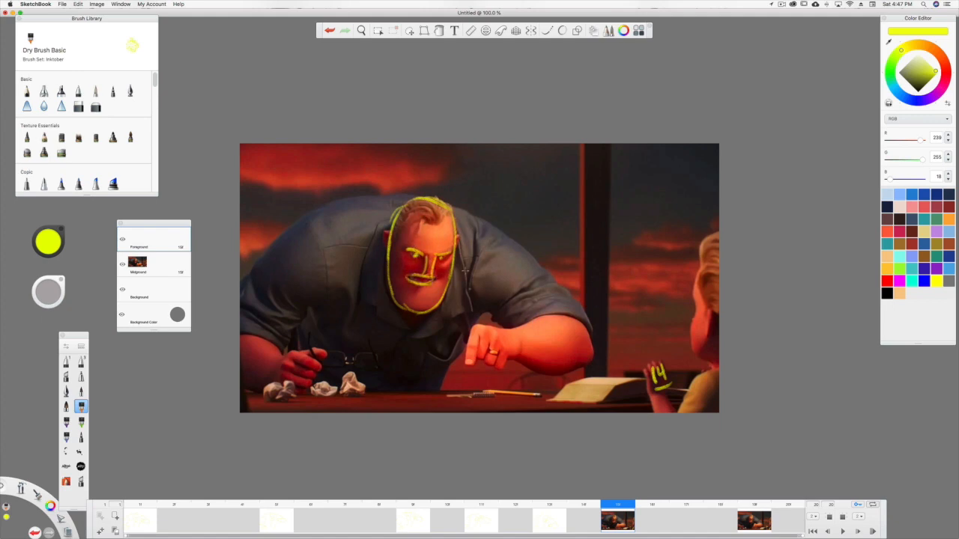
mouse_move(492, 235)
left_mouse_down()
mouse_move(473, 269)
mouse_move(470, 309)
left_mouse_up()
left_click_drag(473, 315, 445, 385)
left_click_drag(413, 322, 393, 396)
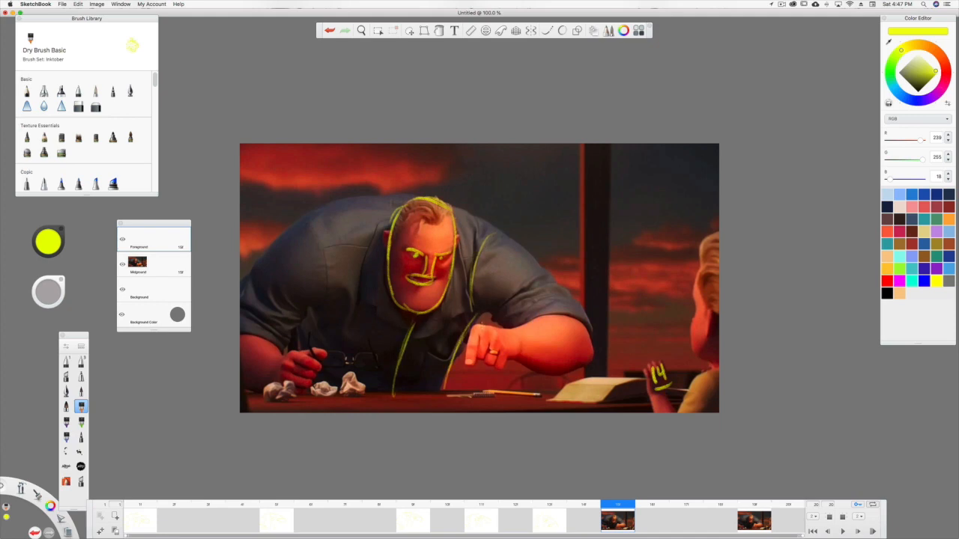
Trace the man's fists, forearms, shoulders and remaining sleeve seam in yellow on frame 15, and hide its Midground image.
mouse_move(469, 367)
left_mouse_down()
mouse_move(479, 341)
mouse_move(505, 371)
mouse_move(507, 344)
mouse_move(481, 330)
mouse_move(548, 315)
mouse_move(590, 337)
mouse_move(595, 358)
mouse_move(569, 370)
mouse_move(511, 359)
left_mouse_up()
mouse_move(583, 328)
left_mouse_down()
mouse_move(529, 254)
mouse_move(480, 219)
mouse_move(387, 196)
mouse_move(313, 210)
mouse_move(239, 294)
left_mouse_up()
mouse_move(283, 349)
left_mouse_down()
mouse_move(241, 336)
mouse_move(309, 397)
mouse_move(321, 367)
mouse_move(300, 352)
mouse_move(329, 360)
left_mouse_up()
left_click_drag(282, 388, 242, 390)
mouse_move(286, 346)
left_mouse_down()
mouse_move(317, 303)
mouse_move(310, 223)
left_mouse_up()
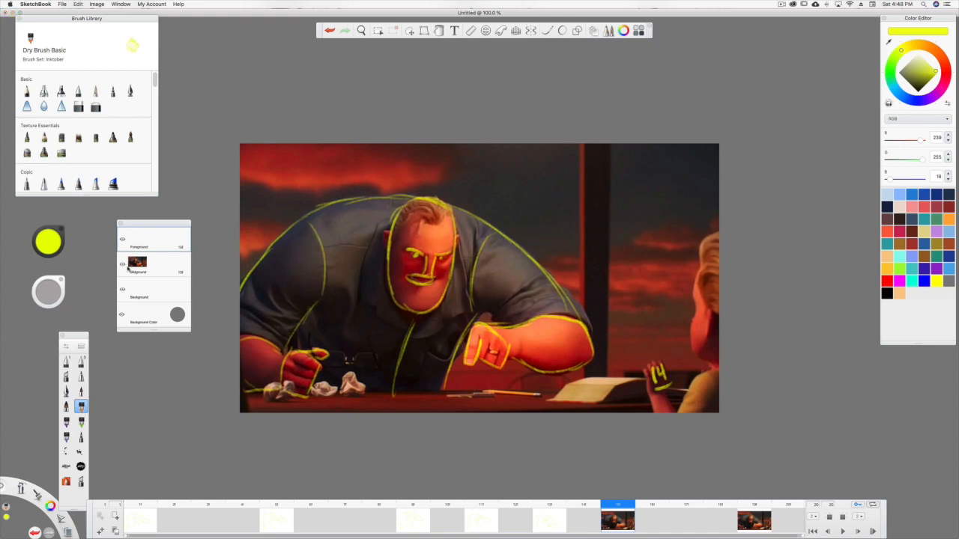
left_click(122, 263)
Trace the man's head, face, pointing fist, forearm and adjoining shoulder in yellow on frame 19, the pose marked with a circled 19.
mouse_move(612, 507)
left_mouse_down()
mouse_move(550, 507)
mouse_move(754, 508)
left_mouse_up()
mouse_move(446, 201)
left_mouse_down()
mouse_move(400, 206)
mouse_move(387, 246)
mouse_move(402, 300)
mouse_move(444, 302)
mouse_move(453, 213)
left_mouse_up()
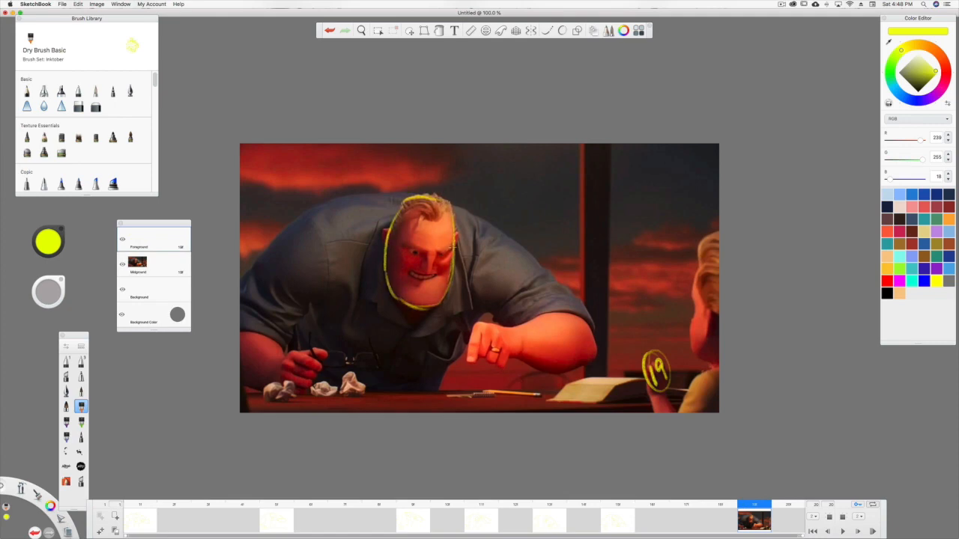
mouse_move(436, 256)
left_mouse_down()
mouse_move(453, 247)
mouse_move(404, 248)
mouse_move(433, 272)
mouse_move(410, 271)
mouse_move(424, 280)
mouse_move(437, 273)
left_mouse_up()
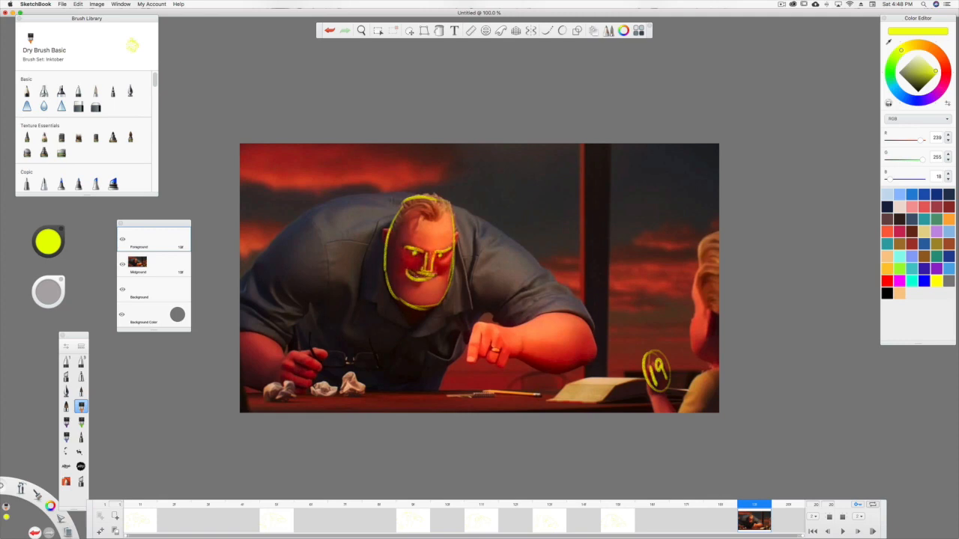
mouse_move(499, 236)
left_mouse_down()
mouse_move(474, 271)
mouse_move(472, 312)
left_mouse_up()
mouse_move(516, 343)
left_mouse_down()
mouse_move(481, 322)
mouse_move(468, 343)
mouse_move(471, 366)
mouse_move(507, 360)
left_mouse_up()
mouse_move(509, 324)
left_mouse_down()
mouse_move(577, 317)
mouse_move(597, 349)
mouse_move(582, 364)
mouse_move(536, 369)
mouse_move(518, 358)
left_mouse_up()
left_click_drag(589, 317, 482, 223)
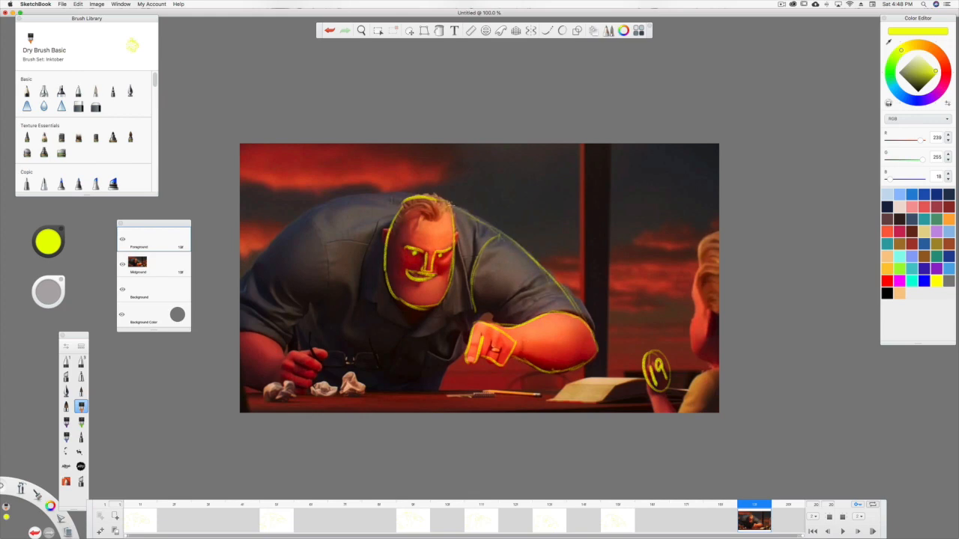
Trace the man's back, other arm and fist, shirt front and torso side on frame 19, and hide its Midground image.
mouse_move(416, 195)
left_mouse_down()
mouse_move(313, 210)
mouse_move(240, 287)
left_mouse_up()
left_click_drag(284, 346, 240, 328)
mouse_move(291, 349)
left_mouse_down()
mouse_move(282, 390)
mouse_move(307, 396)
mouse_move(322, 371)
mouse_move(296, 353)
mouse_move(315, 349)
mouse_move(323, 359)
mouse_move(315, 356)
left_mouse_up()
left_click_drag(276, 391, 241, 376)
mouse_move(290, 343)
left_mouse_down()
mouse_move(326, 286)
mouse_move(317, 218)
left_mouse_up()
left_click_drag(412, 312, 393, 379)
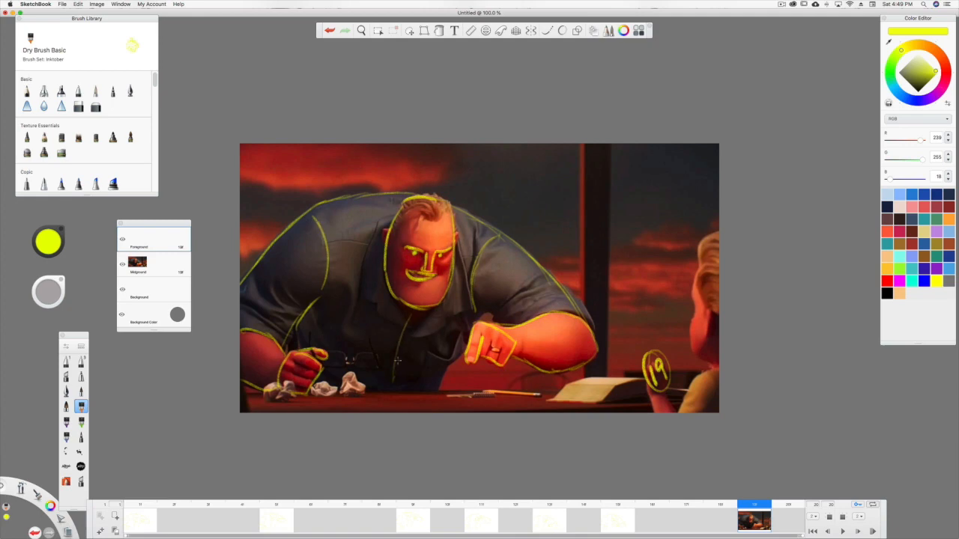
left_click_drag(462, 331, 441, 395)
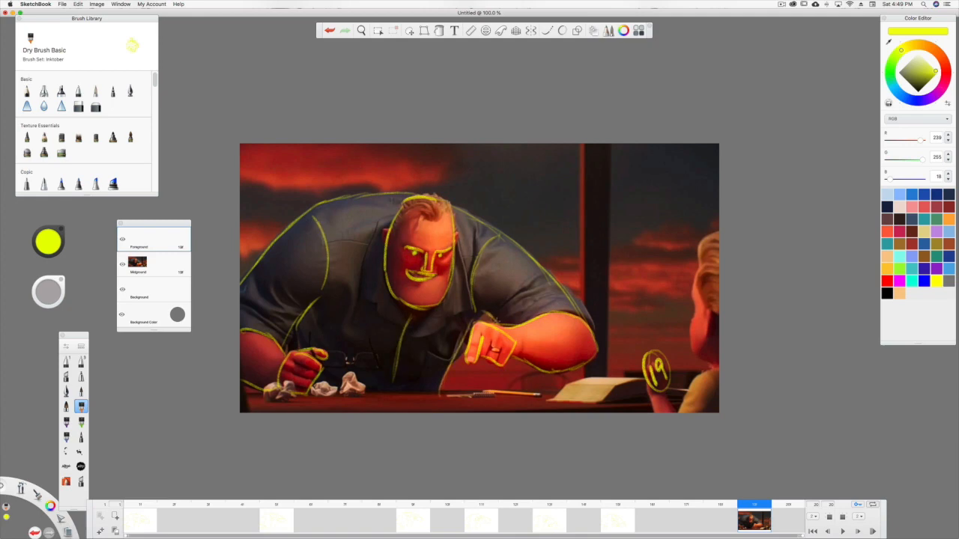
left_click(122, 264)
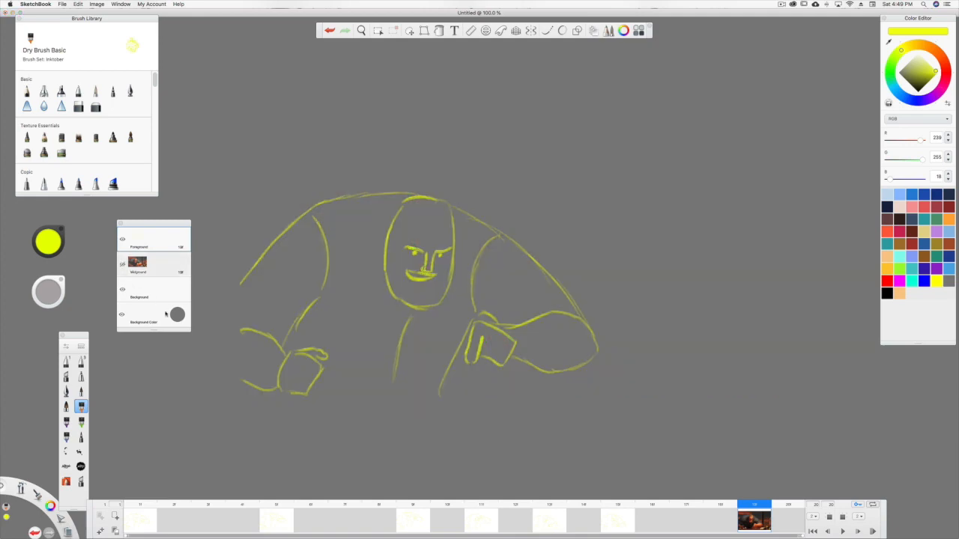
Play back the traced animation and review the poses at frames 1, 3, 5, 7 and 17.
left_click(842, 531)
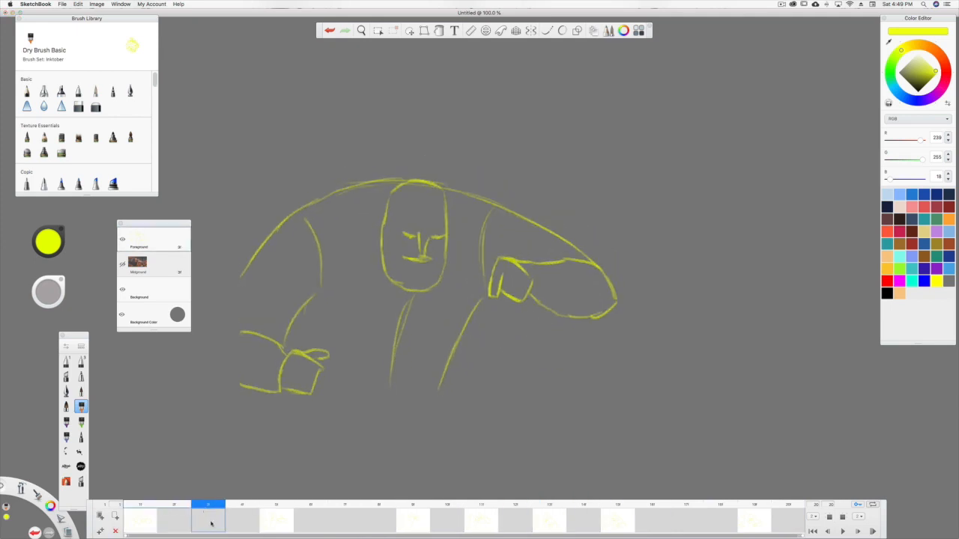
left_click(338, 519)
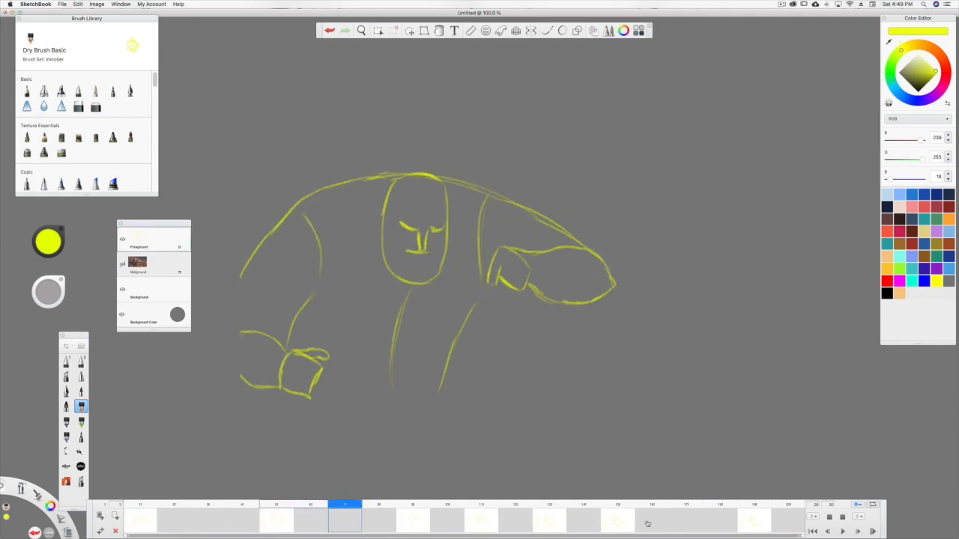
left_click(683, 520)
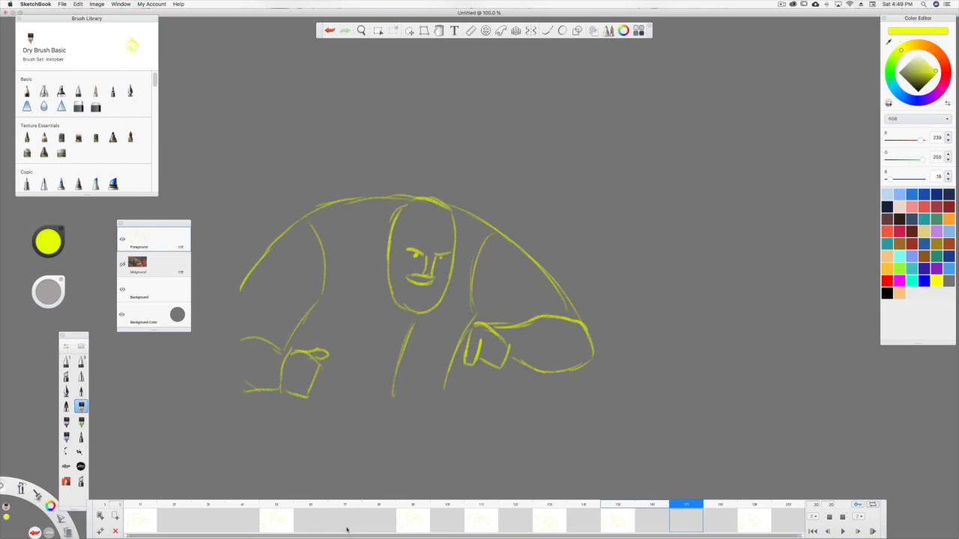
left_click(274, 518)
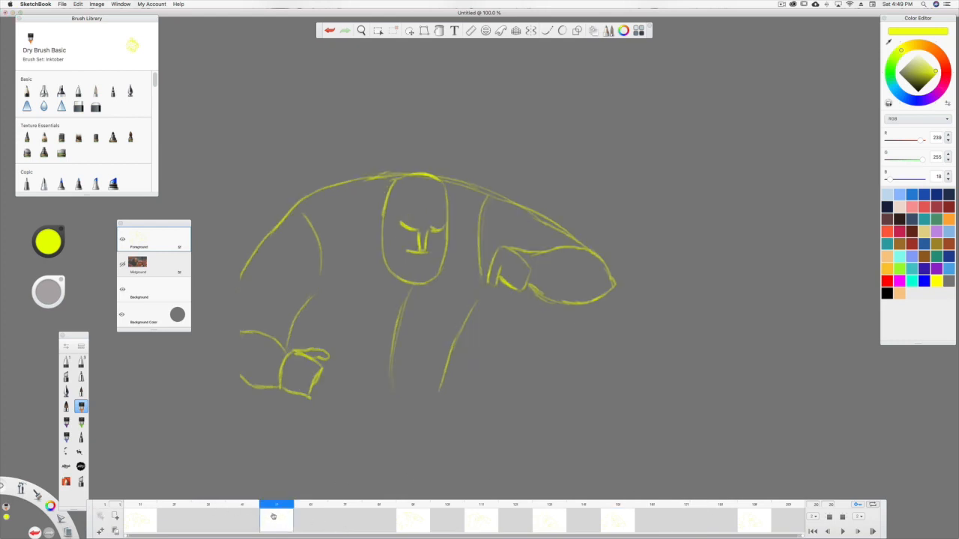
left_click(143, 508)
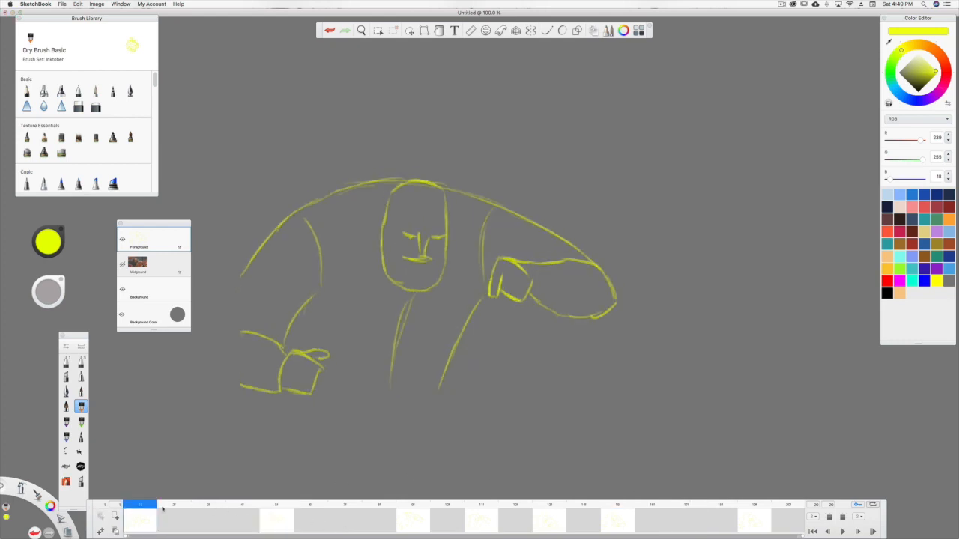
left_click(278, 506)
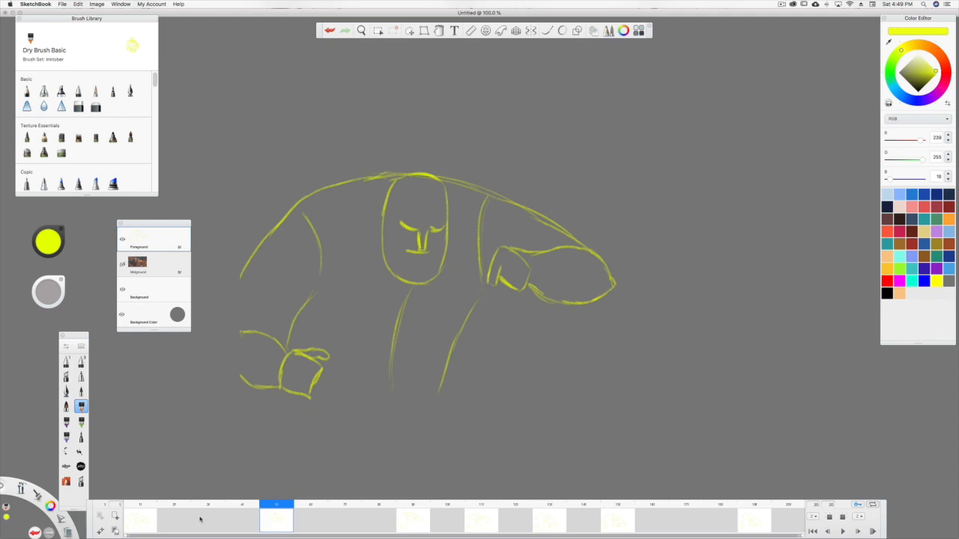
Turn on onion skinning for the previous and following frames at frame 3, showing 1 frame in each direction.
left_click(207, 521)
left_click(829, 517)
left_click(814, 518)
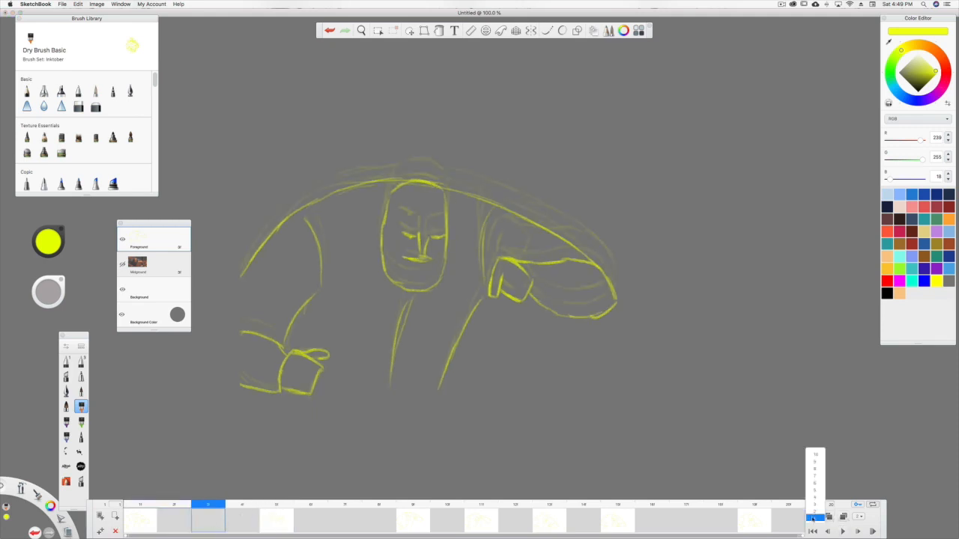
left_click(814, 518)
left_click(859, 516)
left_click(856, 519)
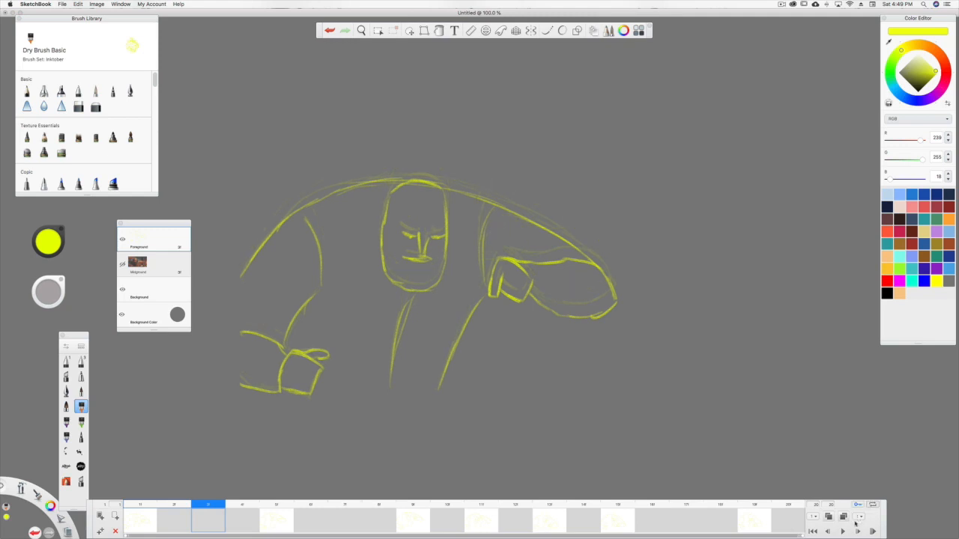
Draw the in-between head, face, sleeve seam and raised fist in yellow on frame 3, guided by the onion-skinned poses.
left_click(279, 507)
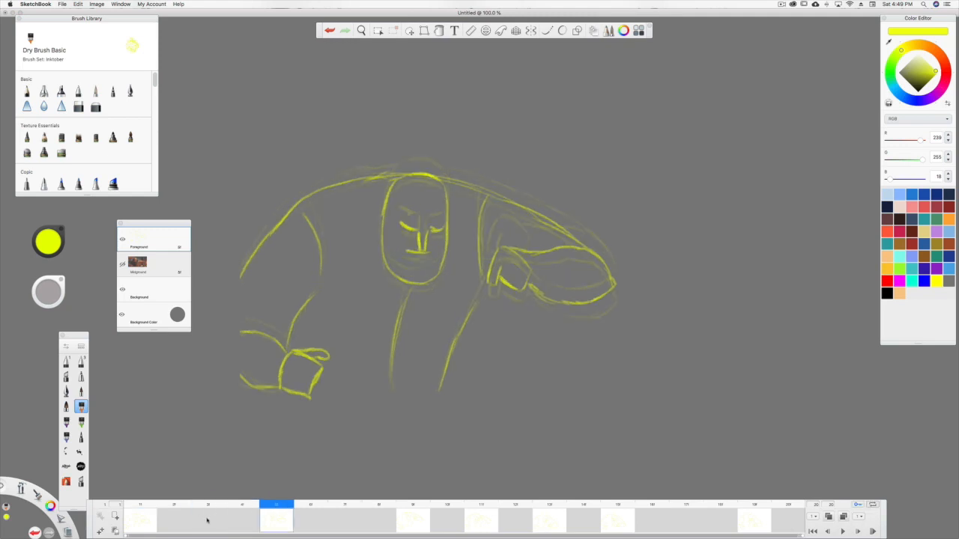
left_click(209, 517)
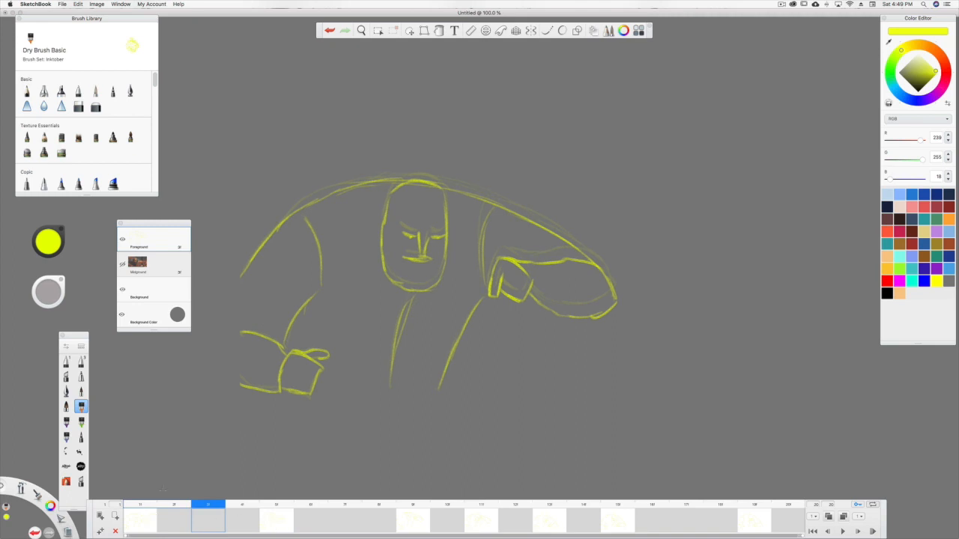
left_click_drag(425, 285, 409, 286)
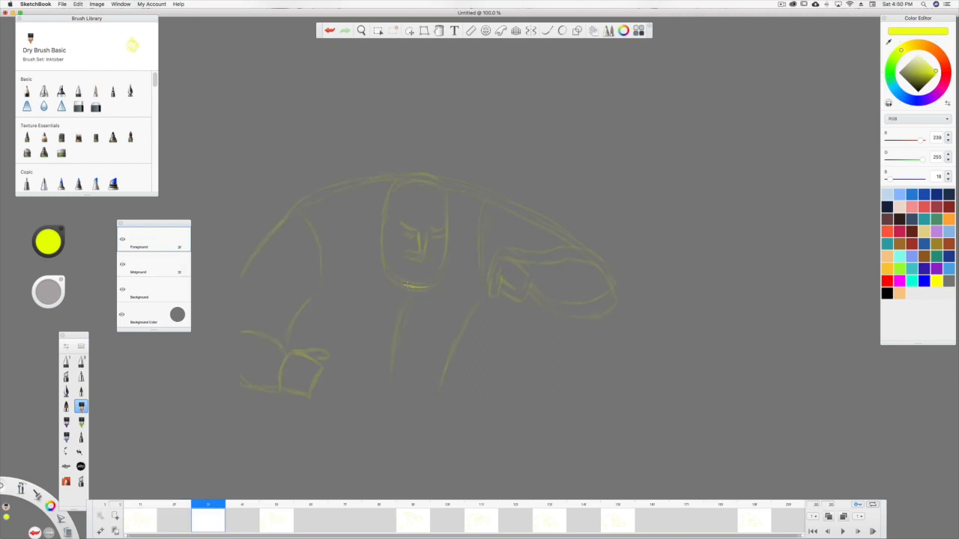
mouse_move(443, 190)
left_mouse_down()
mouse_move(412, 178)
mouse_move(433, 177)
mouse_move(429, 187)
mouse_move(404, 178)
mouse_move(390, 195)
mouse_move(390, 271)
mouse_move(408, 285)
left_mouse_up()
mouse_move(427, 253)
left_mouse_down()
mouse_move(430, 232)
mouse_move(416, 235)
mouse_move(431, 257)
mouse_move(418, 257)
left_mouse_up()
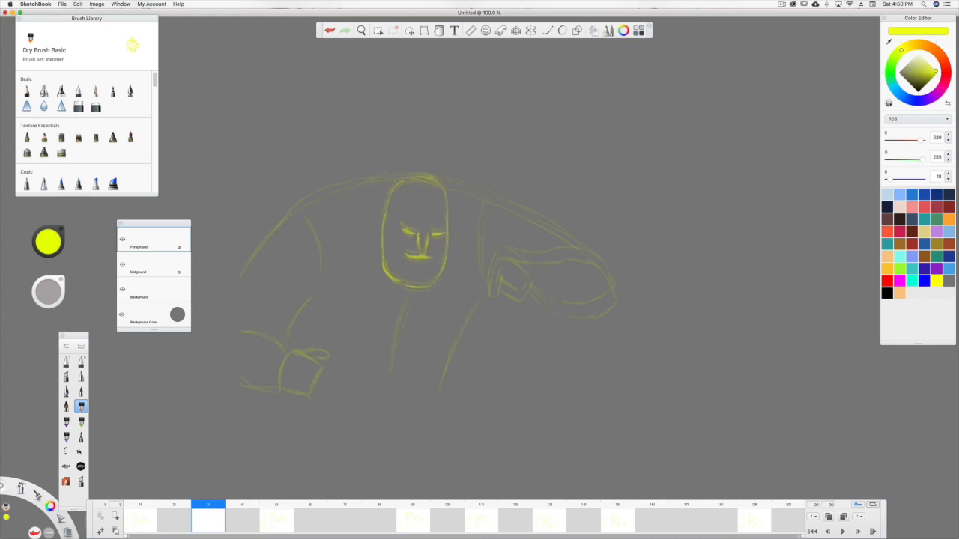
mouse_move(493, 197)
left_mouse_down()
mouse_move(484, 271)
mouse_move(496, 291)
left_mouse_up()
mouse_move(497, 258)
left_mouse_down()
mouse_move(490, 284)
mouse_move(525, 267)
mouse_move(528, 293)
mouse_move(501, 282)
mouse_move(542, 255)
mouse_move(593, 258)
left_mouse_up()
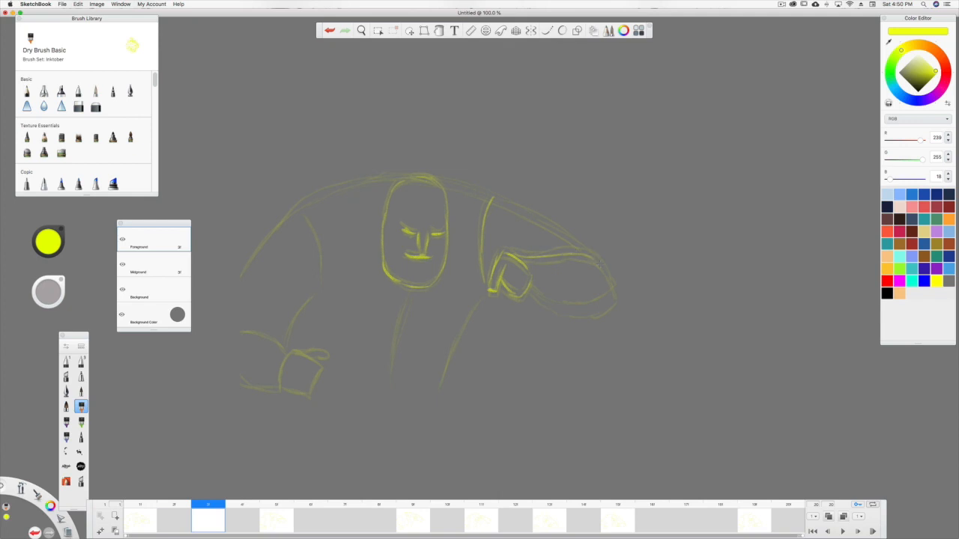
Draw the in-between raised forearm, shoulders, lowered arm and fist, shirt front and torso side on frame 3.
mouse_move(618, 290)
left_mouse_down()
mouse_move(573, 310)
mouse_move(552, 305)
left_mouse_up()
mouse_move(581, 247)
left_mouse_down()
mouse_move(471, 194)
mouse_move(389, 178)
mouse_move(408, 182)
mouse_move(307, 199)
mouse_move(258, 250)
mouse_move(239, 279)
left_mouse_up()
left_click_drag(283, 351, 241, 332)
mouse_move(278, 388)
left_mouse_down()
mouse_move(242, 368)
mouse_move(307, 392)
mouse_move(302, 358)
mouse_move(321, 349)
mouse_move(310, 363)
mouse_move(307, 304)
left_mouse_up()
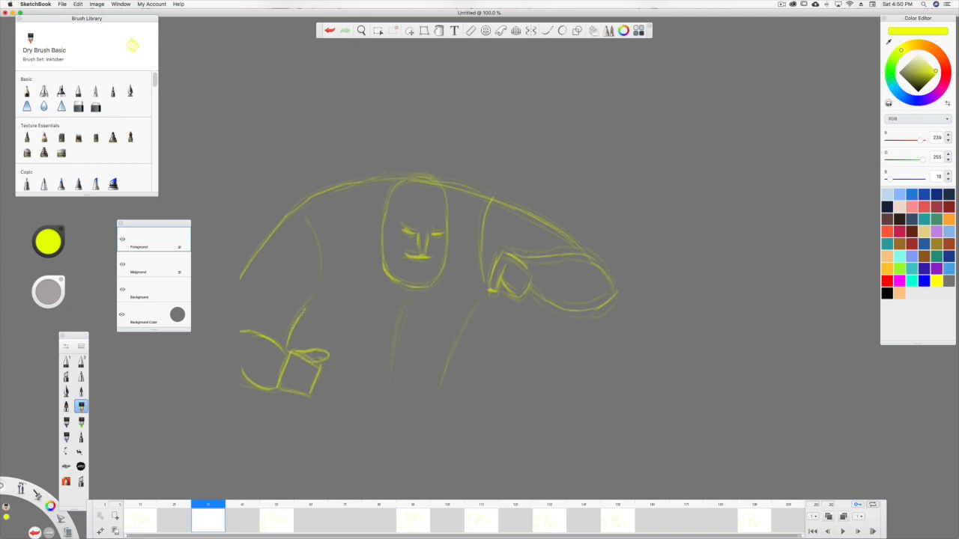
left_click_drag(303, 213, 323, 277)
mouse_move(408, 294)
left_mouse_down()
mouse_move(391, 373)
mouse_move(393, 345)
left_mouse_up()
left_click_drag(483, 298, 445, 380)
left_click_drag(467, 324, 453, 352)
Draw the in-between shirt front, head, face, raised fist and forearm in yellow on frame 7.
mouse_move(202, 506)
left_mouse_down()
mouse_move(175, 508)
mouse_move(344, 510)
left_mouse_up()
left_click_drag(407, 286, 390, 372)
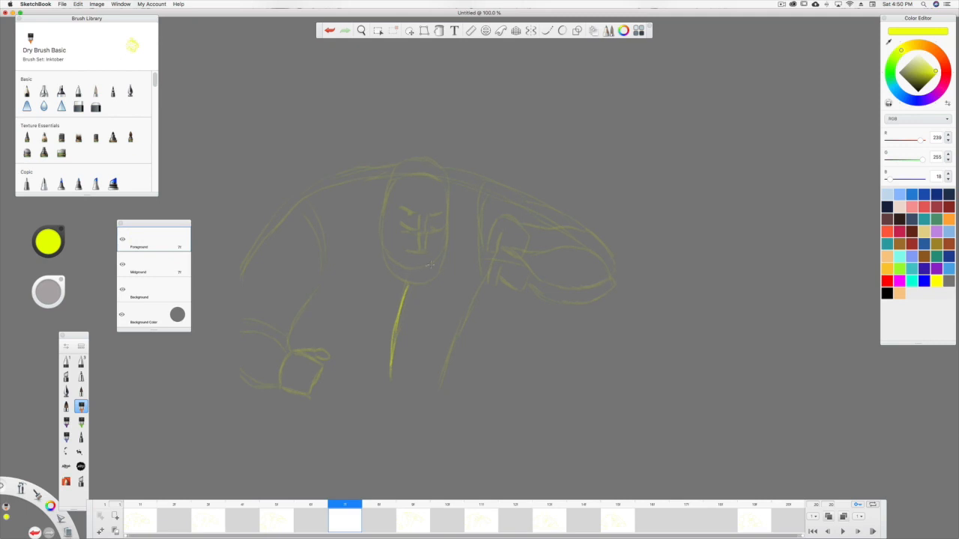
left_click_drag(435, 274, 391, 267)
mouse_move(439, 177)
left_mouse_down()
mouse_move(418, 164)
mouse_move(439, 170)
mouse_move(402, 169)
mouse_move(391, 182)
left_mouse_up()
mouse_move(388, 266)
left_mouse_down()
mouse_move(386, 233)
mouse_move(383, 244)
mouse_move(389, 186)
left_mouse_up()
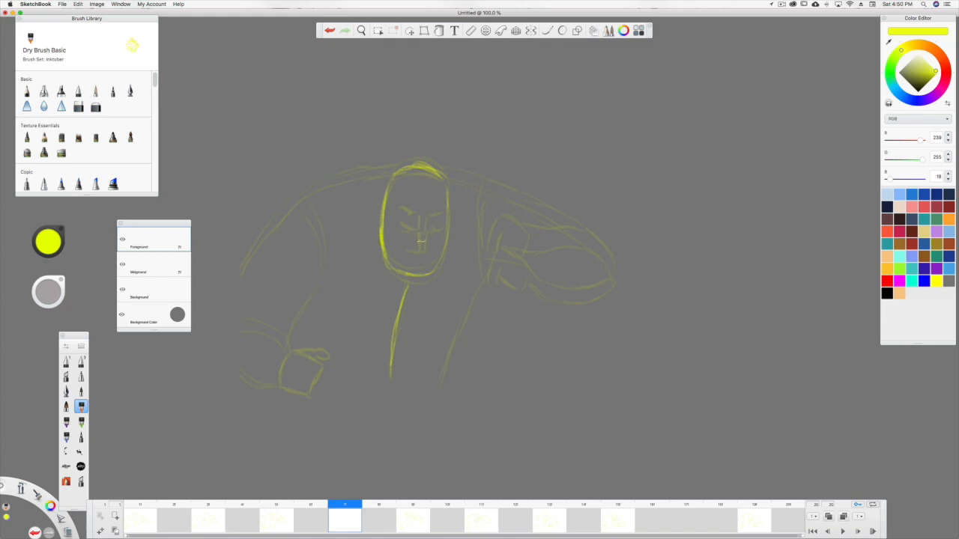
mouse_move(443, 220)
left_mouse_down()
mouse_move(409, 224)
mouse_move(423, 241)
mouse_move(402, 245)
left_mouse_up()
mouse_move(497, 274)
left_mouse_down()
mouse_move(487, 271)
mouse_move(493, 238)
mouse_move(522, 277)
mouse_move(507, 268)
mouse_move(512, 235)
mouse_move(494, 230)
mouse_move(600, 253)
mouse_move(576, 296)
mouse_move(534, 277)
left_mouse_up()
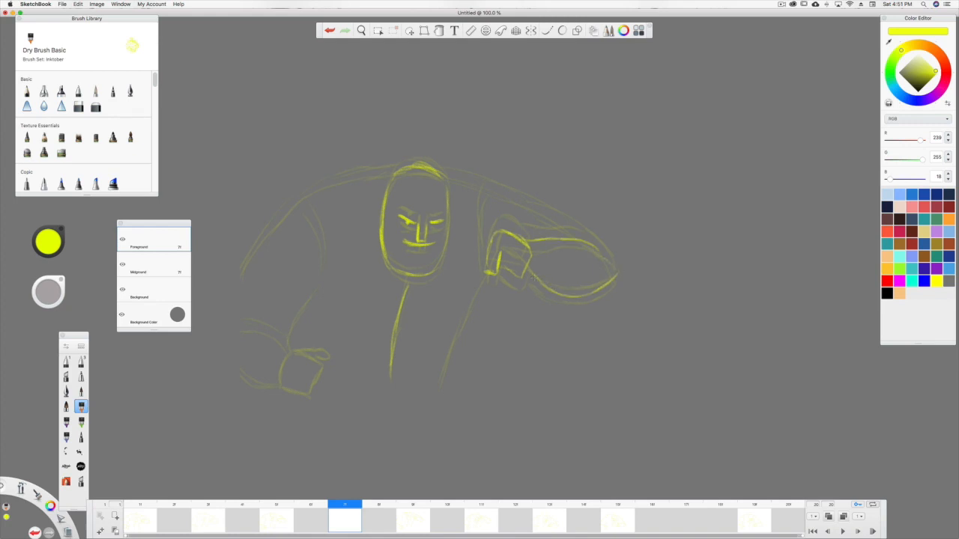
Draw the in-between shoulders, lowered arm and fist, sleeve seams and torso side in yellow on frame 7.
mouse_move(589, 251)
left_mouse_down()
mouse_move(558, 217)
mouse_move(439, 171)
left_mouse_up()
mouse_move(360, 178)
left_mouse_down()
mouse_move(306, 192)
mouse_move(254, 244)
mouse_move(242, 280)
left_mouse_up()
left_click_drag(290, 350, 240, 325)
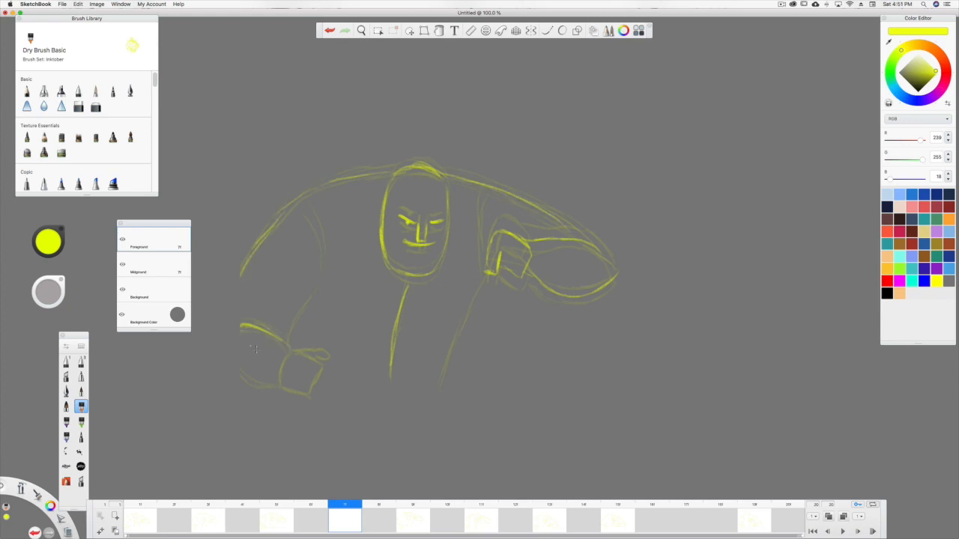
mouse_move(291, 349)
left_mouse_down()
mouse_move(274, 384)
mouse_move(241, 369)
left_mouse_up()
mouse_move(299, 353)
left_mouse_down()
mouse_move(310, 394)
mouse_move(279, 386)
mouse_move(297, 348)
mouse_move(313, 353)
mouse_move(293, 322)
mouse_move(322, 277)
left_mouse_up()
left_click_drag(304, 205, 322, 269)
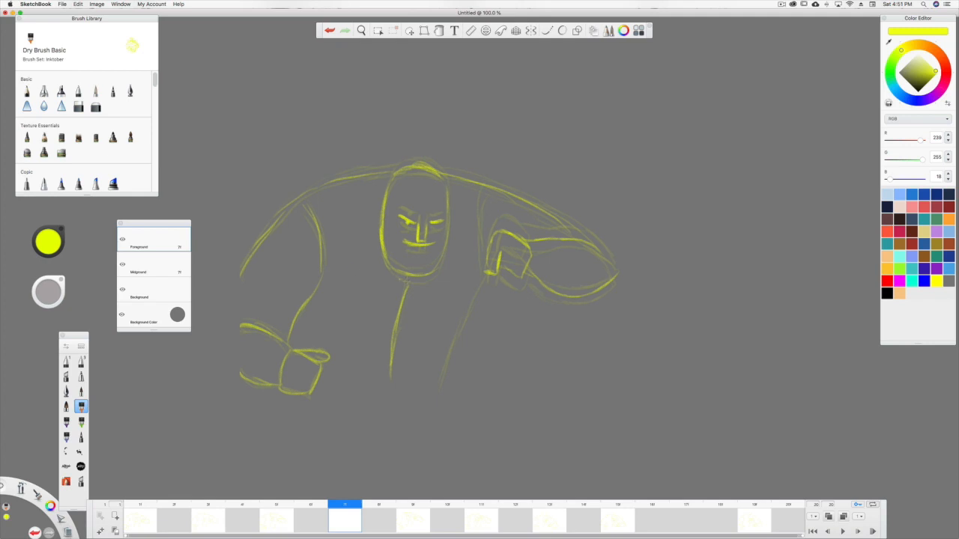
mouse_move(346, 508)
left_mouse_down()
mouse_move(313, 505)
mouse_move(393, 507)
mouse_move(345, 508)
left_mouse_up()
left_click_drag(483, 278, 444, 383)
left_click_drag(480, 217, 483, 265)
left_click_drag(478, 191, 484, 262)
Compare the poses on frames 15 and 19, and draw the in-between fist, forearm and adjoining shoulder line in yellow on frame 17.
mouse_move(334, 508)
left_mouse_down()
mouse_move(310, 507)
mouse_move(407, 514)
mouse_move(242, 512)
mouse_move(390, 517)
mouse_move(503, 502)
mouse_move(619, 517)
mouse_move(740, 512)
mouse_move(685, 515)
left_mouse_up()
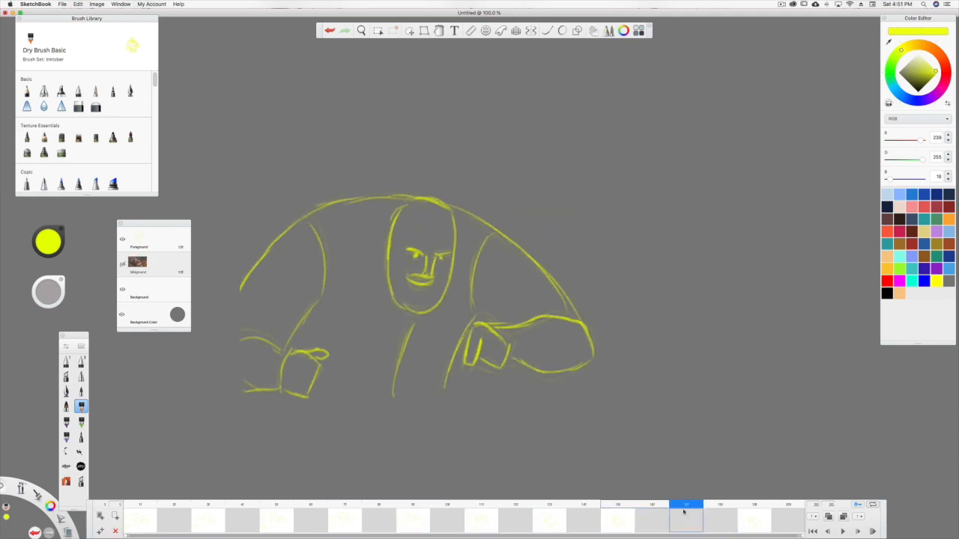
left_click(621, 520)
left_click(754, 518)
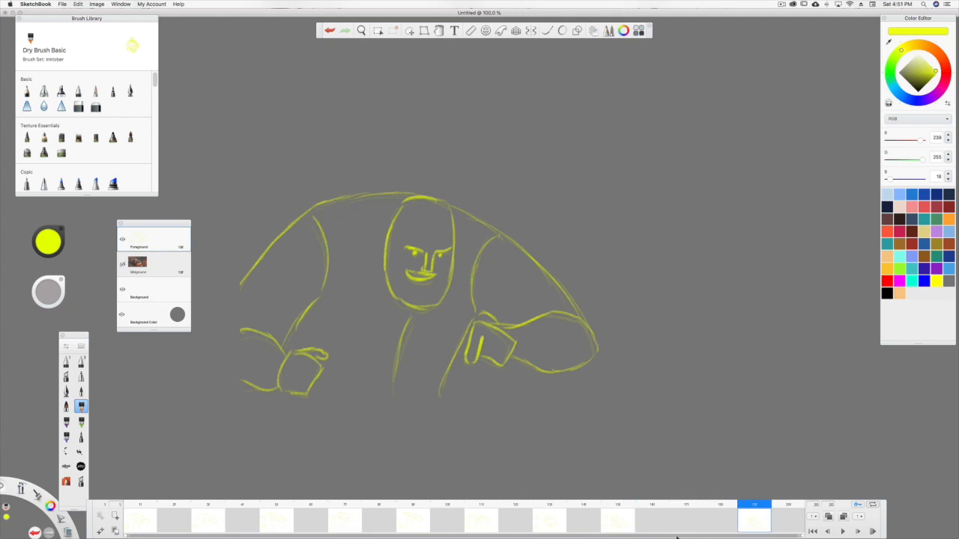
left_click(689, 517)
mouse_move(487, 323)
left_mouse_down()
mouse_move(513, 343)
mouse_move(504, 365)
mouse_move(481, 357)
mouse_move(471, 327)
left_mouse_up()
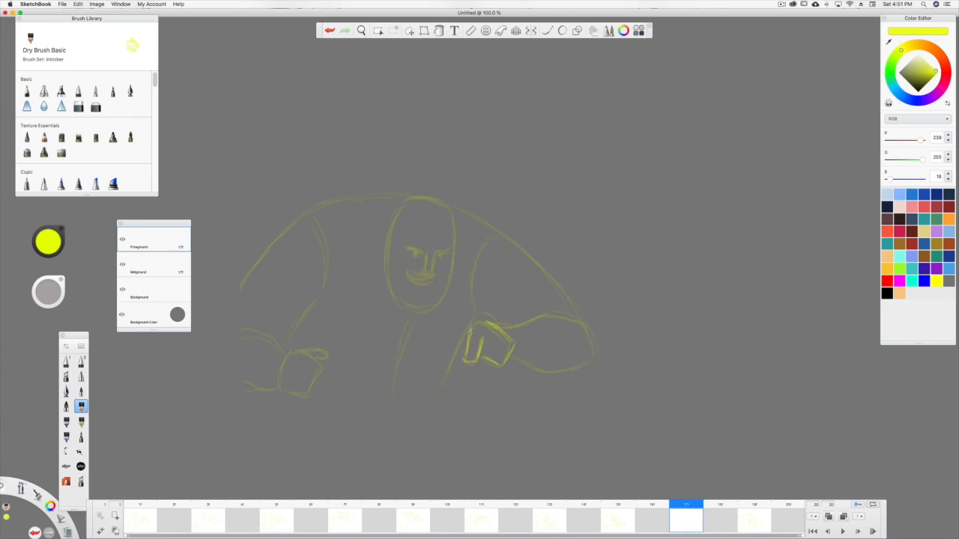
mouse_move(525, 322)
left_mouse_down()
mouse_move(579, 322)
mouse_move(561, 369)
mouse_move(508, 351)
left_mouse_up()
left_click_drag(553, 283, 436, 194)
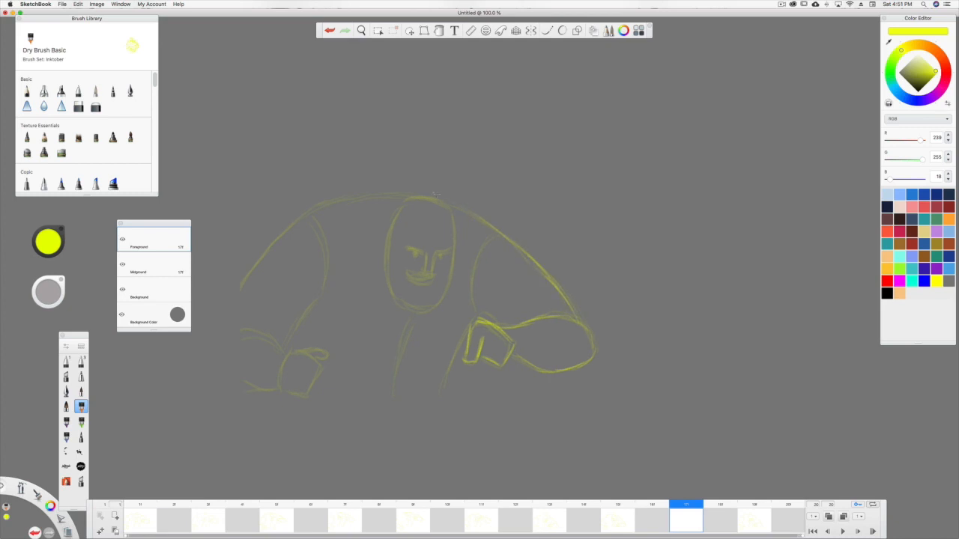
Draw the far shoulder line, lowered arm and fist, sleeve seam and shirt front on frame 17.
mouse_move(438, 203)
left_mouse_down()
mouse_move(316, 202)
mouse_move(240, 290)
left_mouse_up()
mouse_move(278, 345)
left_mouse_down()
mouse_move(241, 330)
mouse_move(258, 339)
mouse_move(280, 384)
mouse_move(246, 388)
mouse_move(319, 372)
mouse_move(329, 358)
mouse_move(307, 315)
mouse_move(326, 262)
mouse_move(309, 215)
left_mouse_up()
left_click_drag(413, 320, 395, 387)
left_click_drag(412, 322, 402, 358)
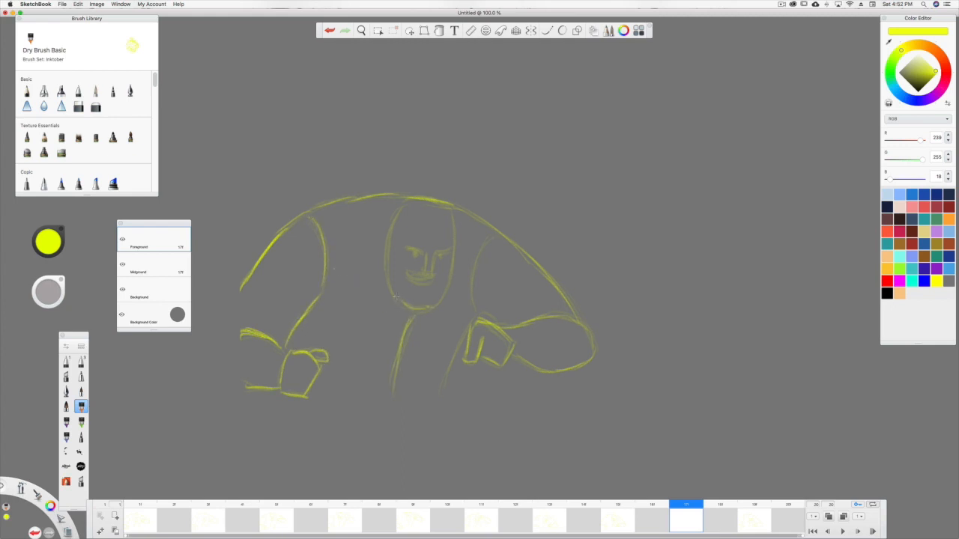
Draw the in-between head outline, facial features, remaining sleeve seam and torso side on frame 17.
mouse_move(429, 307)
left_mouse_down()
mouse_move(448, 286)
mouse_move(448, 203)
left_mouse_up()
mouse_move(389, 215)
left_mouse_down()
mouse_move(394, 291)
mouse_move(435, 275)
mouse_move(407, 270)
mouse_move(429, 273)
mouse_move(435, 254)
mouse_move(429, 269)
mouse_move(427, 253)
mouse_move(421, 254)
left_mouse_up()
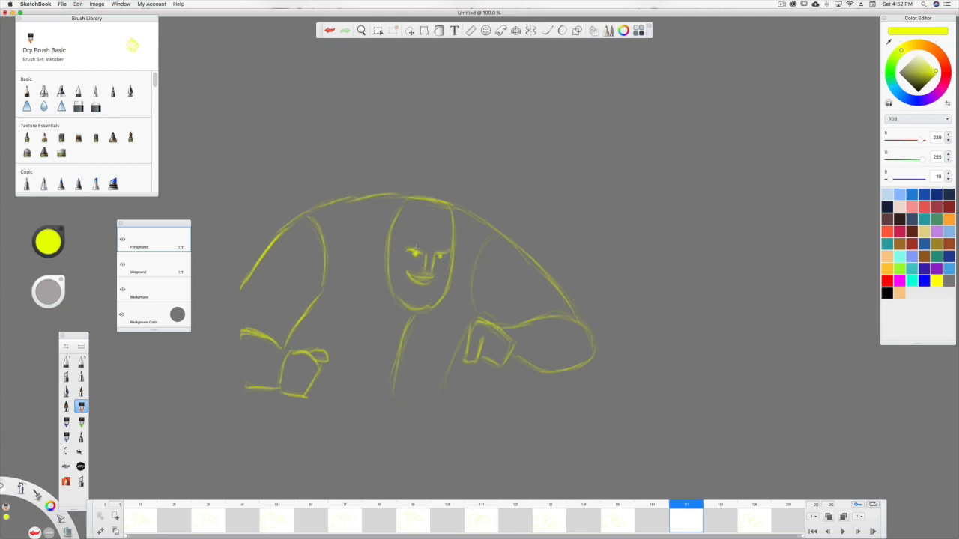
mouse_move(475, 311)
left_mouse_down()
mouse_move(477, 262)
mouse_move(448, 388)
left_mouse_up()
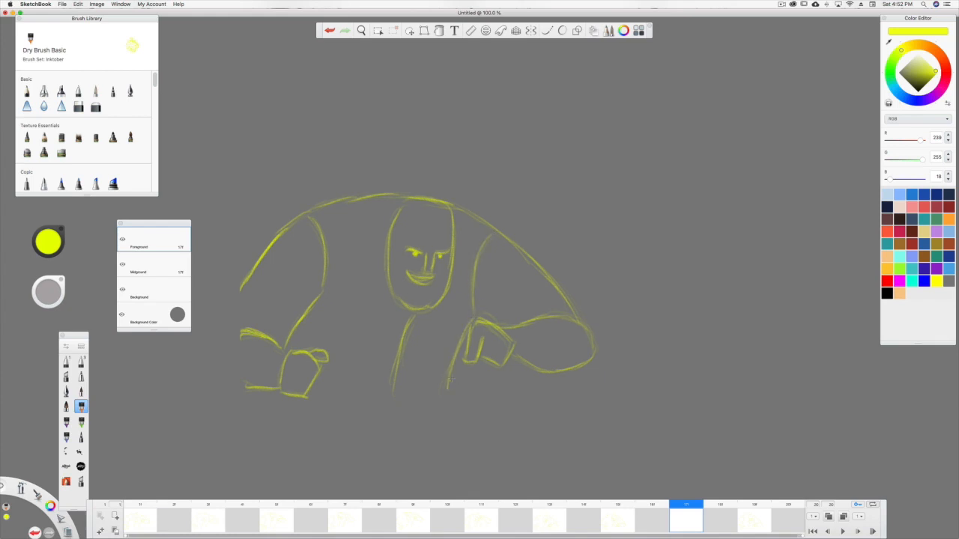
Scrub back through the frames and play the animation to check the motion of the in-betweens.
left_click(643, 520)
left_click(758, 502)
left_click_drag(758, 502, 107, 504)
left_click(841, 531)
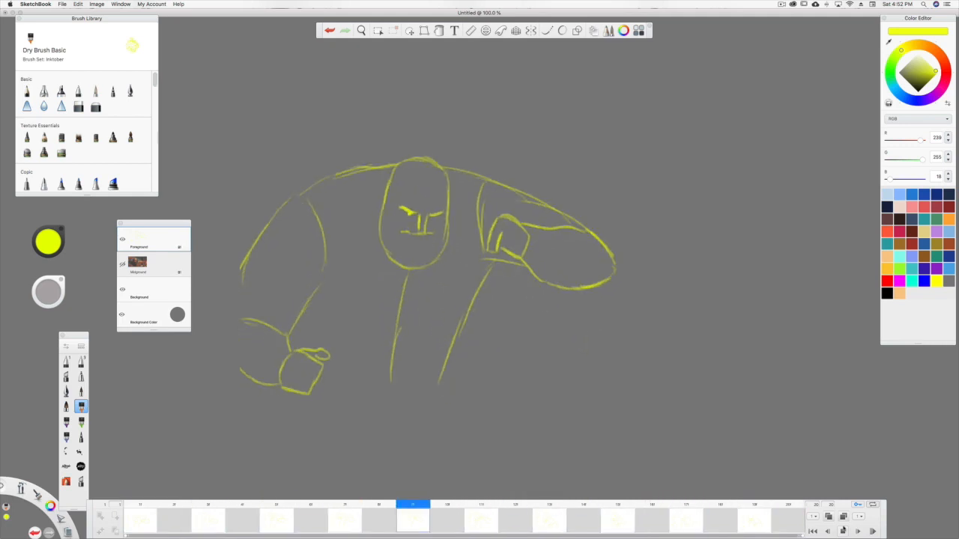
left_click(842, 529)
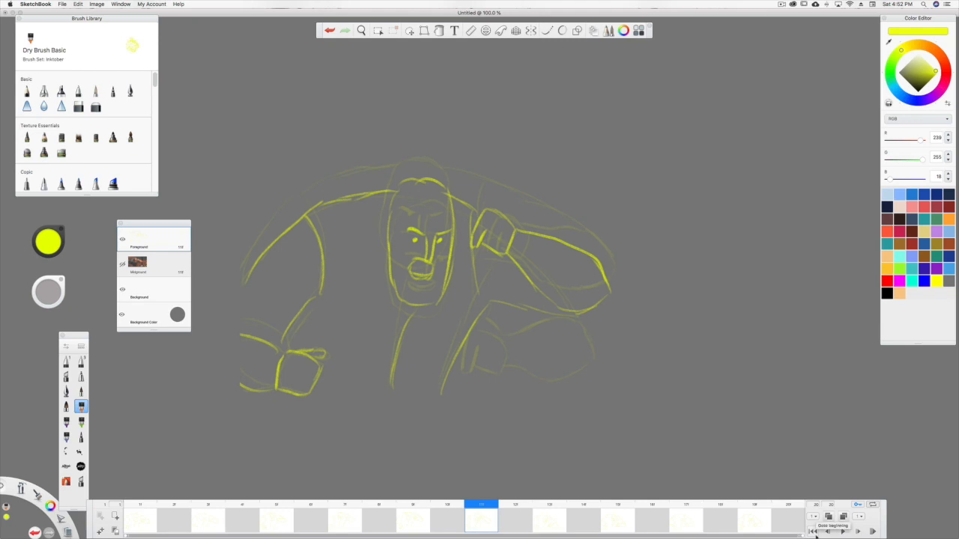
Hide the onion skins, scrub from frame 1 to frame 9, and flip between frames 9 and 11 to compare the poses.
left_click(828, 517)
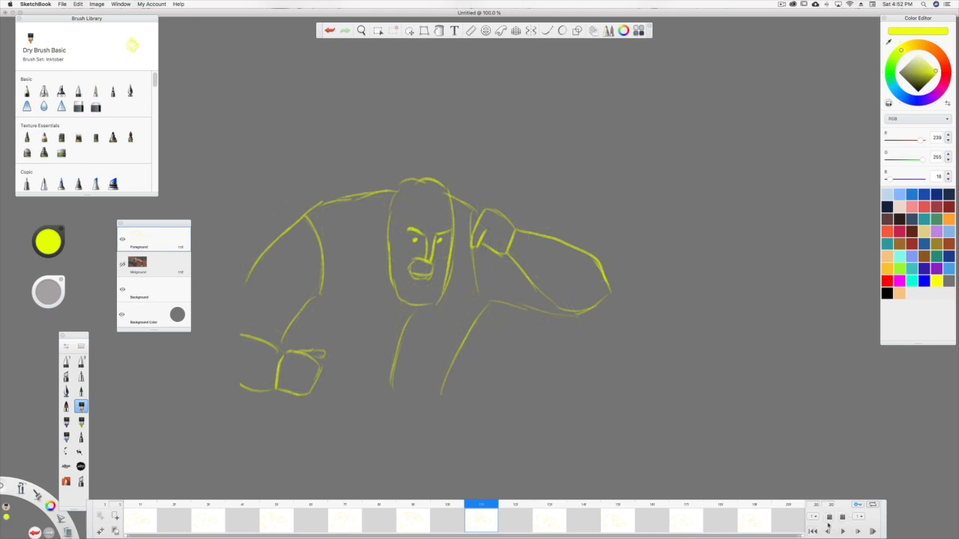
left_click(142, 507)
mouse_move(160, 505)
left_mouse_down()
mouse_move(396, 491)
mouse_move(488, 509)
mouse_move(414, 510)
left_mouse_up()
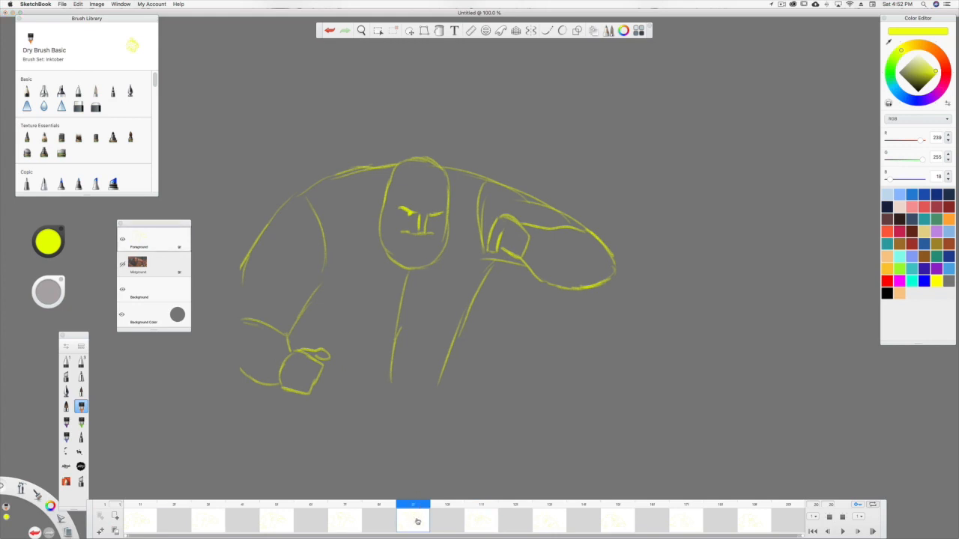
left_click(484, 520)
left_click(421, 522)
left_click(481, 524)
left_click(414, 524)
left_click(474, 523)
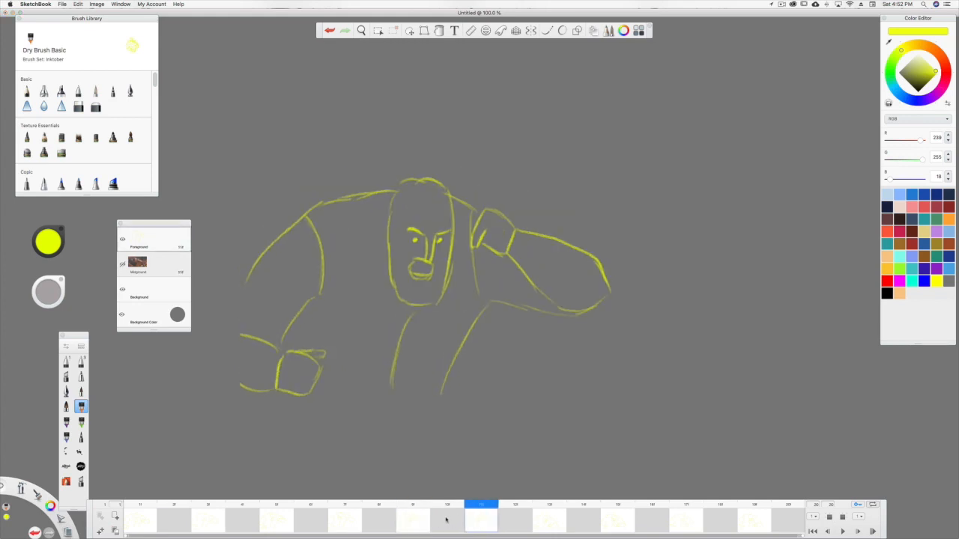
Show the onion skins again and draw an elongated head outline in yellow on frame 10.
left_click(448, 528)
left_click(829, 517)
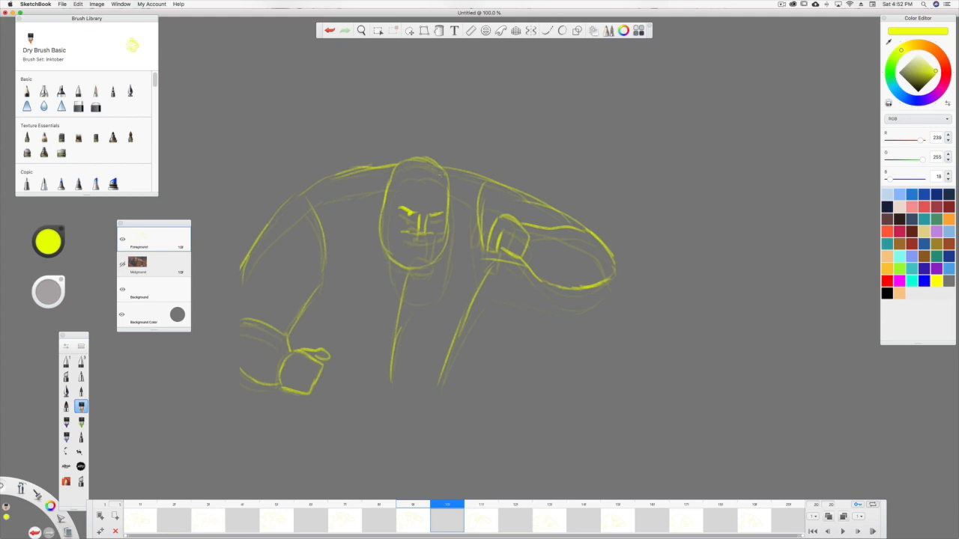
left_click(414, 166)
left_click_drag(412, 160, 439, 167)
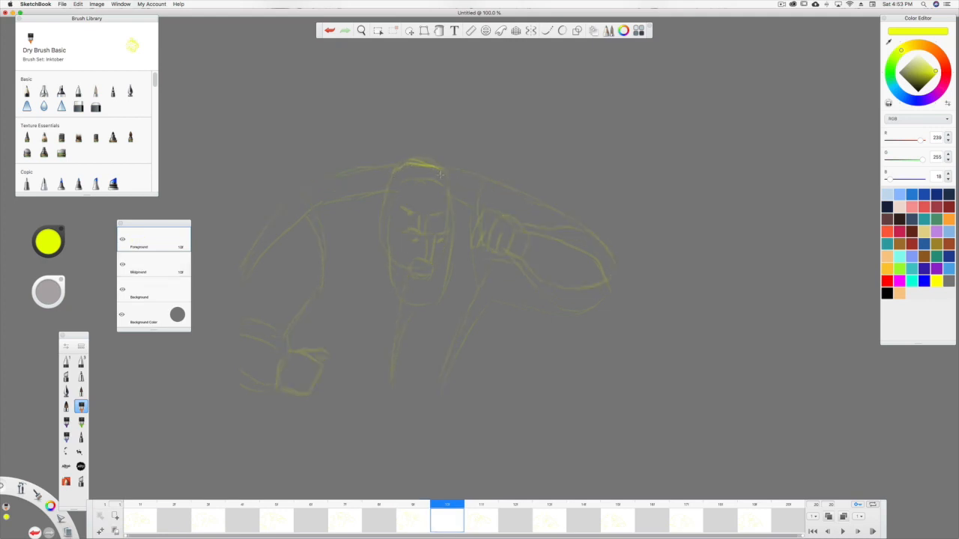
mouse_move(406, 298)
left_mouse_down()
mouse_move(441, 294)
mouse_move(450, 198)
left_mouse_up()
left_click_drag(398, 275, 392, 179)
Draw smeared brows, eyes, nose and mouth on the frame 10 head, and check the drawing with the onion skins briefly hidden.
left_click_drag(443, 214, 399, 207)
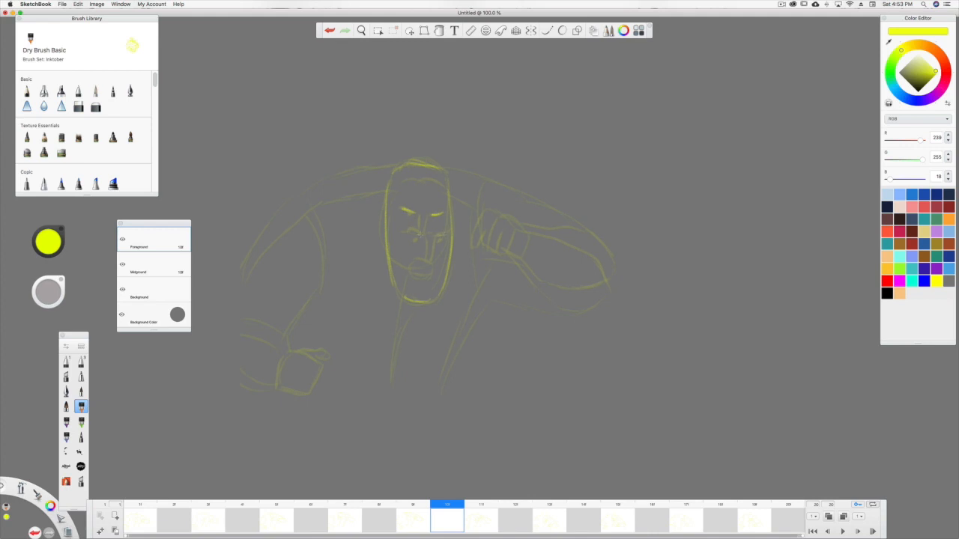
left_click_drag(440, 227, 440, 240)
left_click_drag(430, 226, 424, 256)
mouse_move(409, 261)
left_mouse_down()
mouse_move(412, 274)
mouse_move(424, 267)
left_mouse_up()
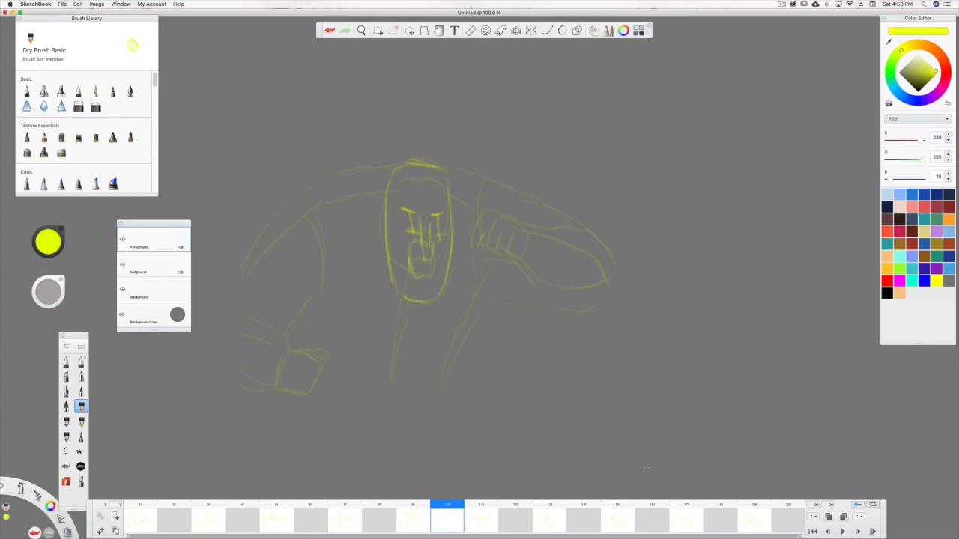
left_click(828, 517)
left_click(843, 518)
left_click_drag(373, 237, 377, 255)
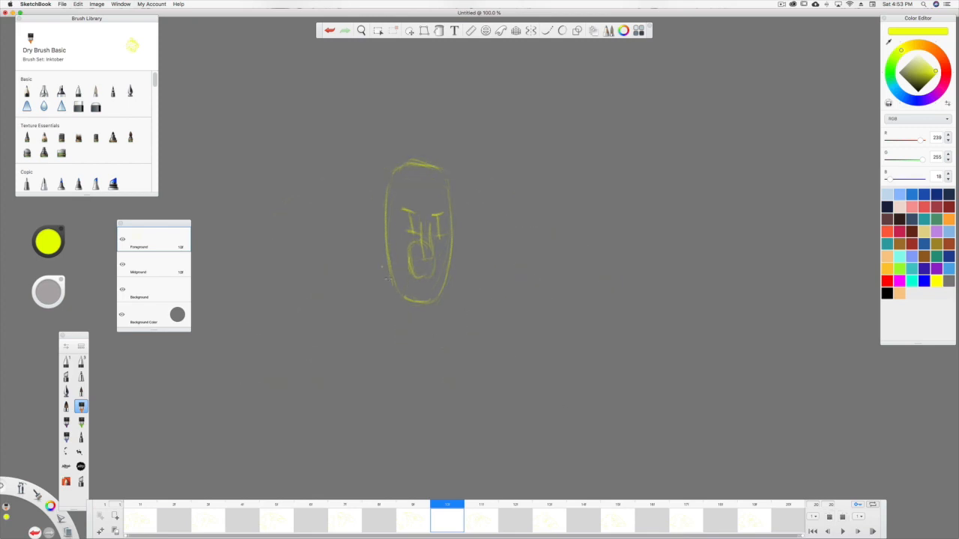
left_click(843, 517)
Draw the in-between raised fist, forearm and shoulder line of that arm on frame 10.
mouse_move(478, 219)
left_mouse_down()
mouse_move(481, 247)
mouse_move(494, 238)
mouse_move(485, 242)
mouse_move(517, 248)
mouse_move(487, 214)
left_mouse_up()
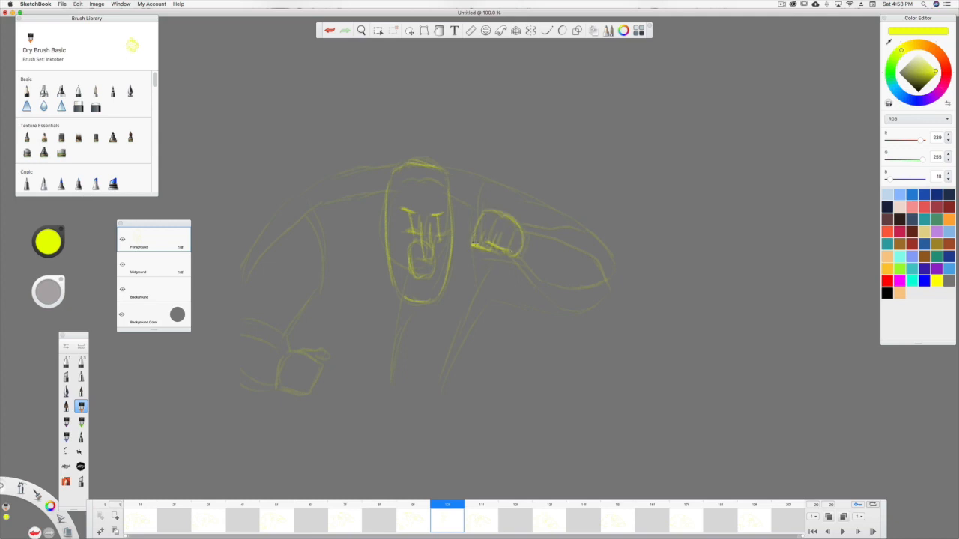
mouse_move(550, 238)
left_mouse_down()
mouse_move(605, 259)
mouse_move(615, 285)
left_mouse_up()
mouse_move(589, 246)
left_mouse_down()
mouse_move(612, 288)
mouse_move(571, 308)
mouse_move(511, 254)
left_mouse_up()
left_click_drag(574, 240, 517, 224)
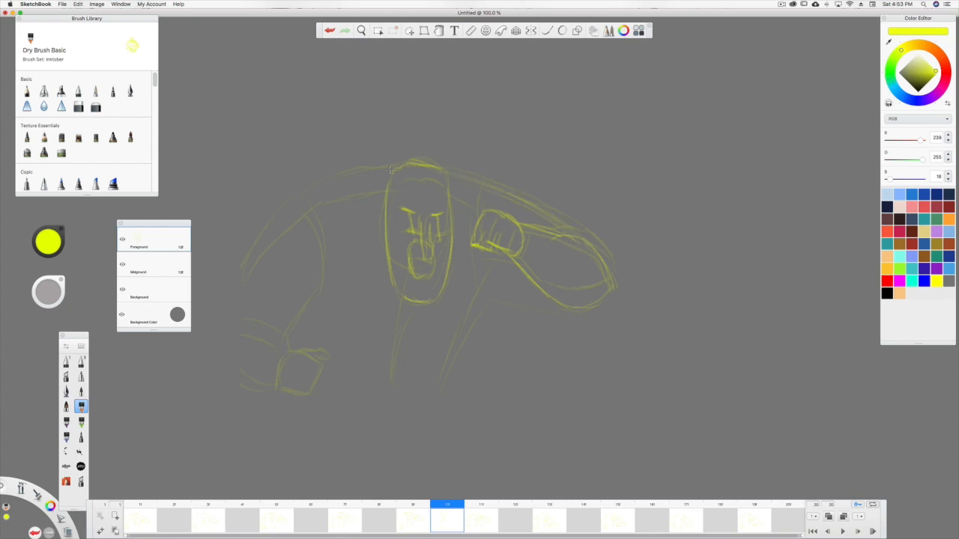
Draw the far shoulder, lowered arm and fist, sleeve seam, shirt front and torso side on frame 10.
mouse_move(389, 170)
left_mouse_down()
mouse_move(336, 181)
mouse_move(297, 205)
mouse_move(252, 258)
left_mouse_up()
left_click_drag(282, 346, 241, 325)
left_click_drag(242, 379, 273, 390)
mouse_move(289, 352)
left_mouse_down()
mouse_move(287, 389)
mouse_move(310, 388)
mouse_move(290, 350)
mouse_move(320, 351)
mouse_move(311, 360)
mouse_move(310, 294)
left_mouse_up()
left_click_drag(307, 202, 323, 273)
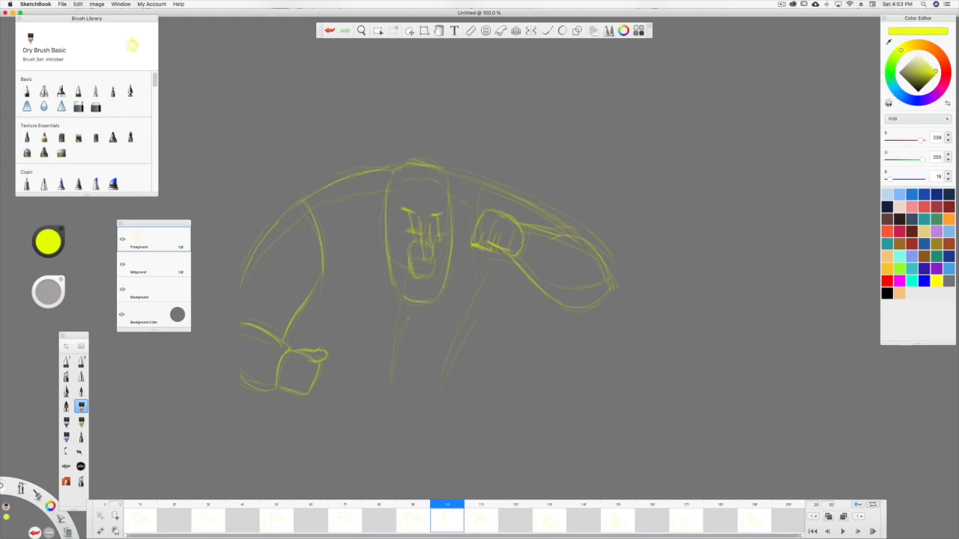
left_click_drag(400, 336, 391, 363)
mouse_move(509, 273)
left_mouse_down()
mouse_move(543, 291)
mouse_move(489, 275)
mouse_move(447, 373)
left_mouse_up()
Scrub ahead from frame 10 and flip between frames 11 and 13, hiding the onion skins, to compare the poses.
mouse_move(442, 507)
left_mouse_down()
mouse_move(413, 506)
mouse_move(483, 506)
mouse_move(410, 505)
mouse_move(544, 511)
left_mouse_up()
left_click(488, 527)
left_click(544, 525)
left_click(490, 524)
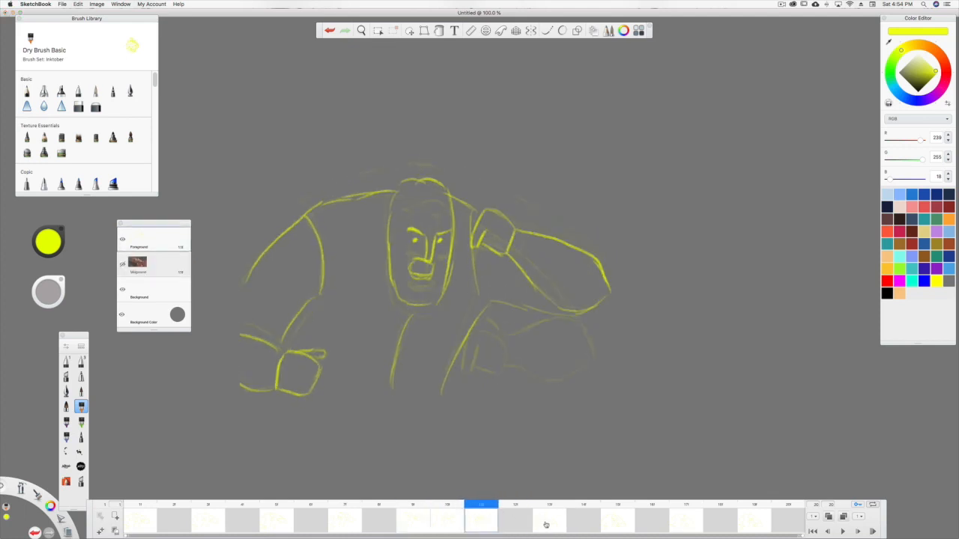
left_click(545, 525)
left_click(480, 523)
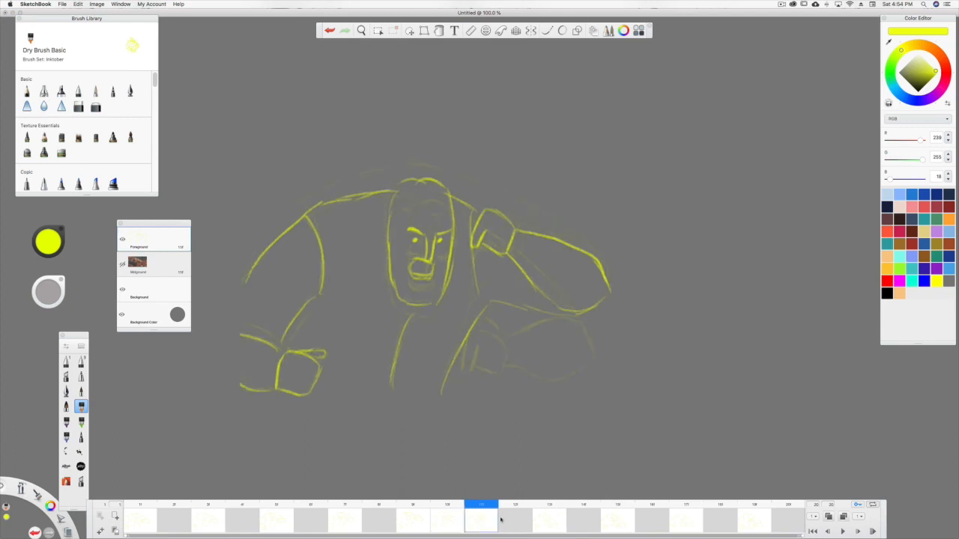
left_click(547, 518)
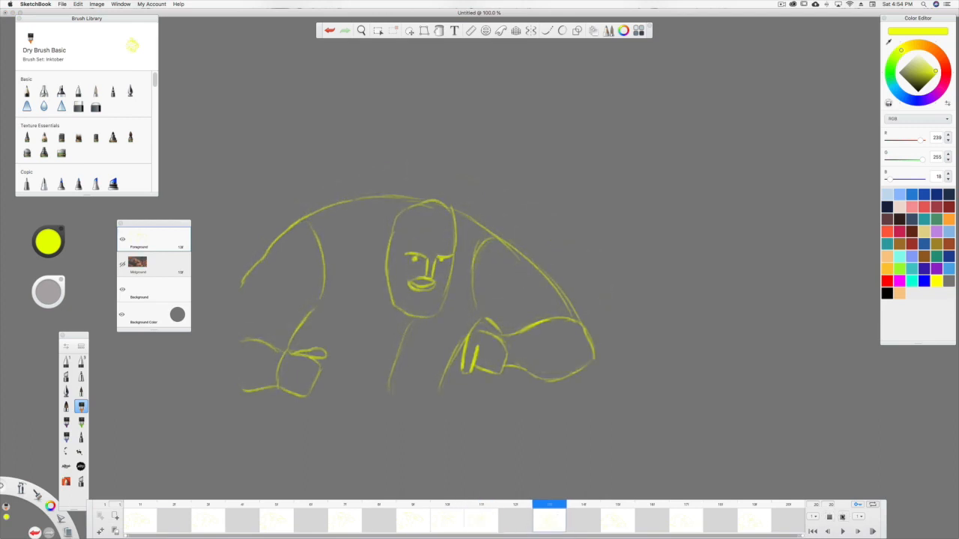
left_click(489, 524)
left_click(554, 527)
left_click(493, 523)
left_click(559, 529)
left_click(486, 526)
left_click(548, 523)
Show the onion skins again and draw a vertically stretched fist in yellow on frame 12, spanning the raised and lowered positions.
left_click(515, 526)
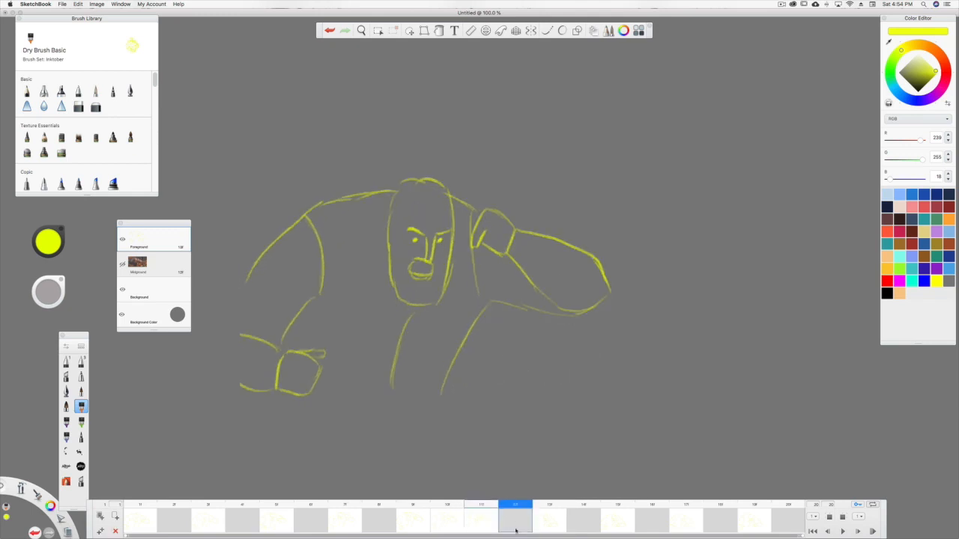
left_click(835, 518)
double_click(514, 518)
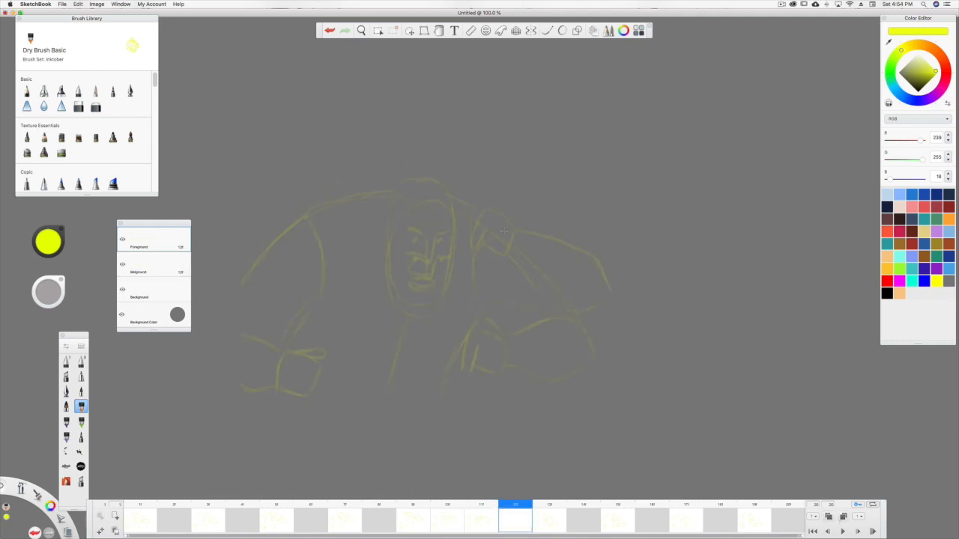
left_click_drag(503, 257, 466, 341)
left_click_drag(467, 282, 466, 335)
left_click_drag(477, 300, 475, 338)
left_click_drag(501, 297, 482, 296)
left_click_drag(466, 240, 470, 280)
mouse_move(483, 225)
left_mouse_down()
mouse_move(505, 238)
mouse_move(472, 294)
left_mouse_up()
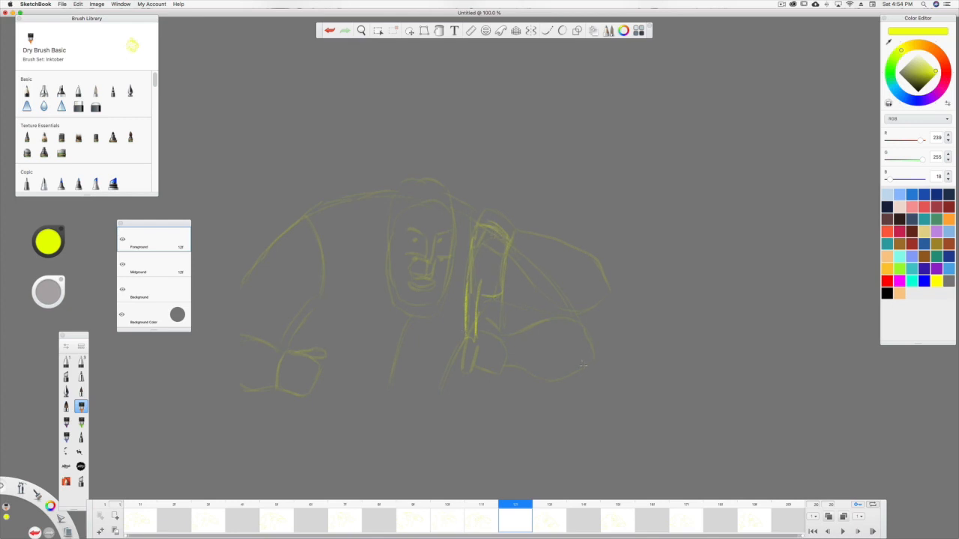
Draw the in-between forearm and shoulder line, the head outline and smeared facial features on frame 12.
left_click_drag(592, 339, 542, 267)
left_click_drag(491, 231, 445, 200)
mouse_move(454, 262)
left_mouse_down()
mouse_move(456, 283)
mouse_move(454, 219)
left_mouse_up()
left_click_drag(392, 287, 395, 215)
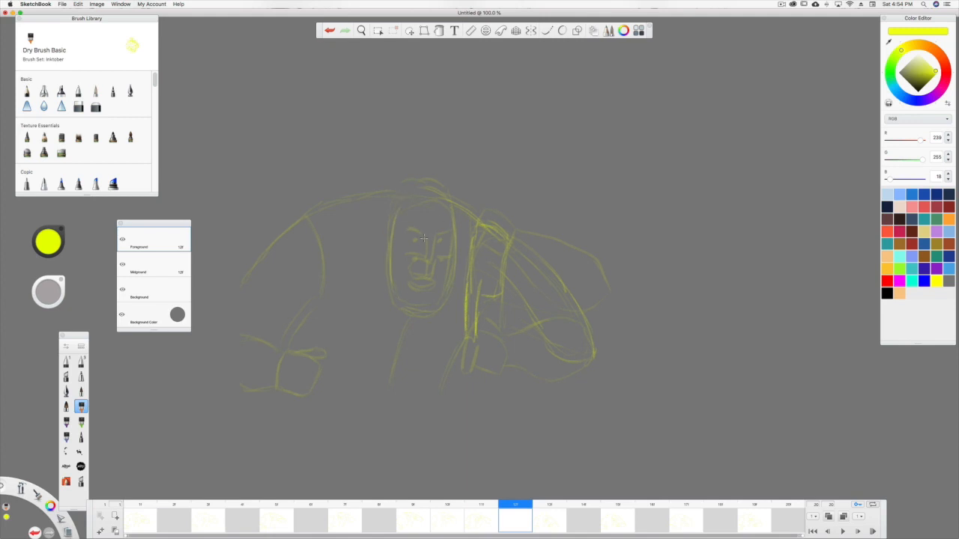
mouse_move(416, 259)
left_mouse_down()
mouse_move(439, 252)
mouse_move(436, 243)
mouse_move(433, 276)
left_mouse_up()
mouse_move(431, 243)
left_mouse_down()
mouse_move(422, 273)
mouse_move(432, 287)
mouse_move(427, 271)
left_mouse_up()
Draw the far shoulder, lowered arm and fist, sleeve seam, shirt front and torso side on frame 12.
mouse_move(405, 193)
left_mouse_down()
mouse_move(338, 202)
mouse_move(285, 235)
left_mouse_up()
left_click_drag(250, 274, 240, 290)
left_click_drag(245, 337, 283, 352)
left_click_drag(245, 382, 274, 388)
mouse_move(282, 353)
left_mouse_down()
mouse_move(275, 387)
mouse_move(322, 364)
mouse_move(307, 350)
mouse_move(323, 361)
left_mouse_up()
mouse_move(306, 307)
left_mouse_down()
mouse_move(286, 338)
mouse_move(323, 246)
left_mouse_up()
left_click_drag(395, 367, 410, 316)
left_click_drag(462, 341, 449, 378)
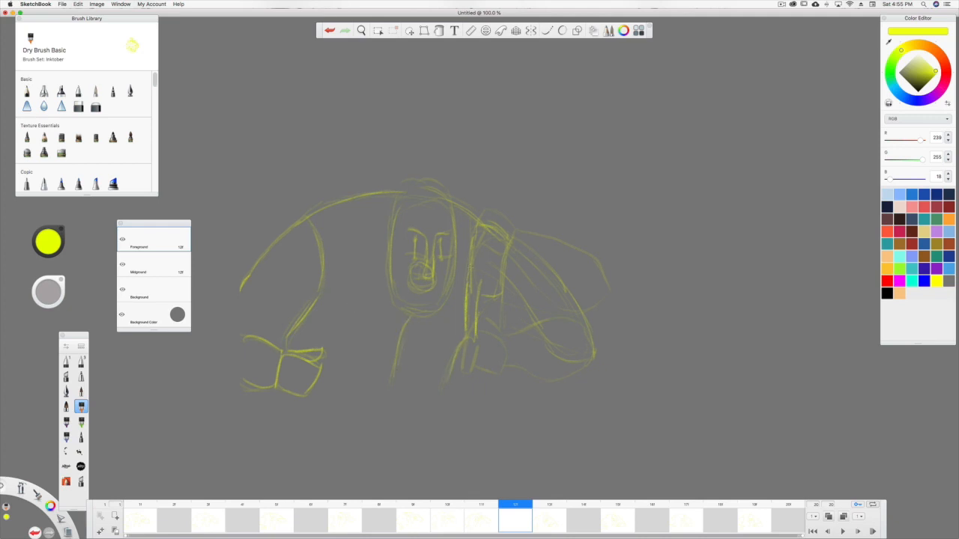
Play the animation with the onion skins hidden and scrub back over the new smear frames.
left_click(841, 531)
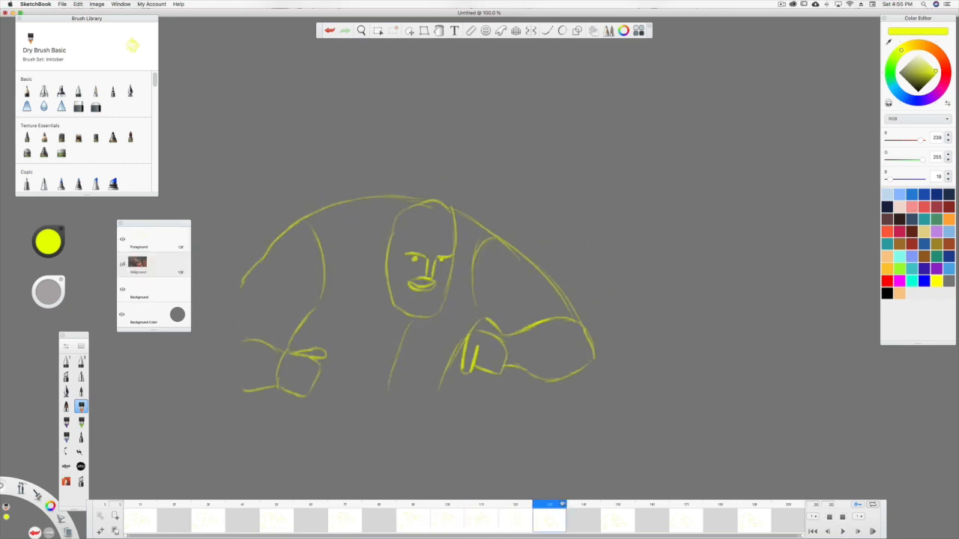
left_click_drag(498, 501, 382, 496)
left_click(842, 530)
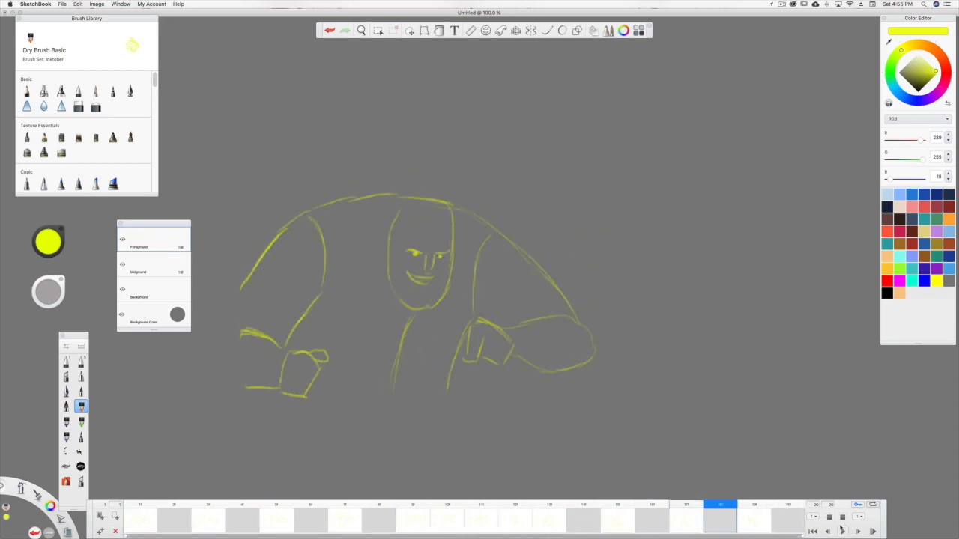
Flip repeatedly through frames 11, 12 and 13 to check the smear in-between, and replay and scrub the whole animation.
left_click(421, 522)
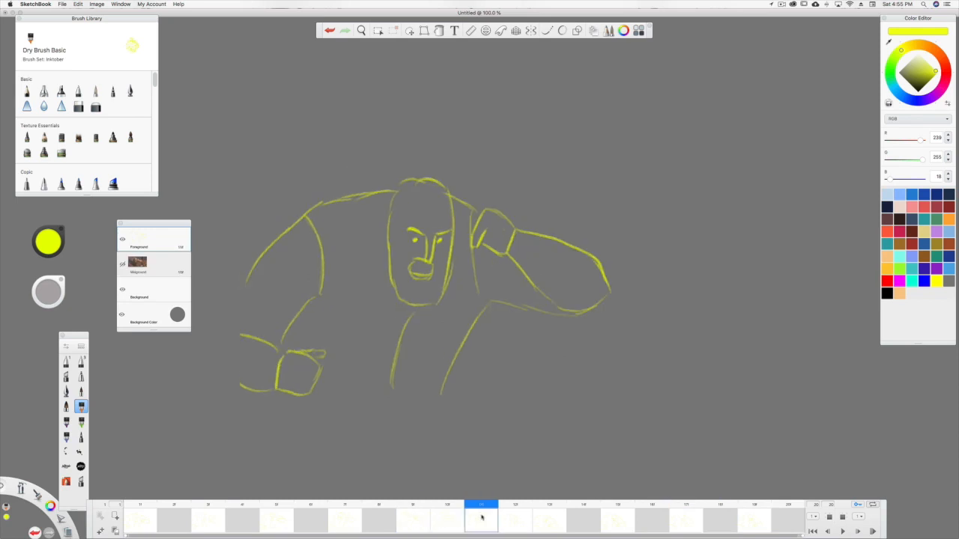
left_click(546, 520)
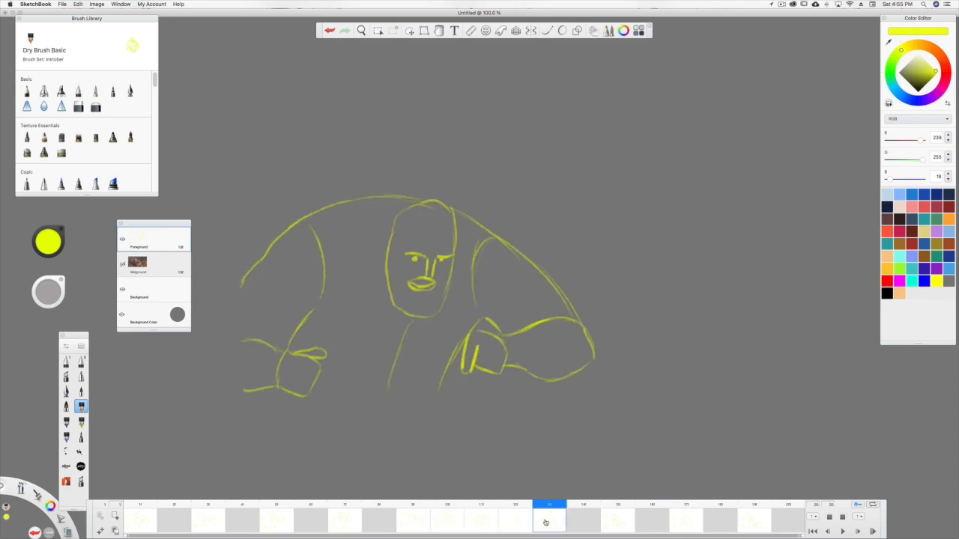
left_click(495, 522)
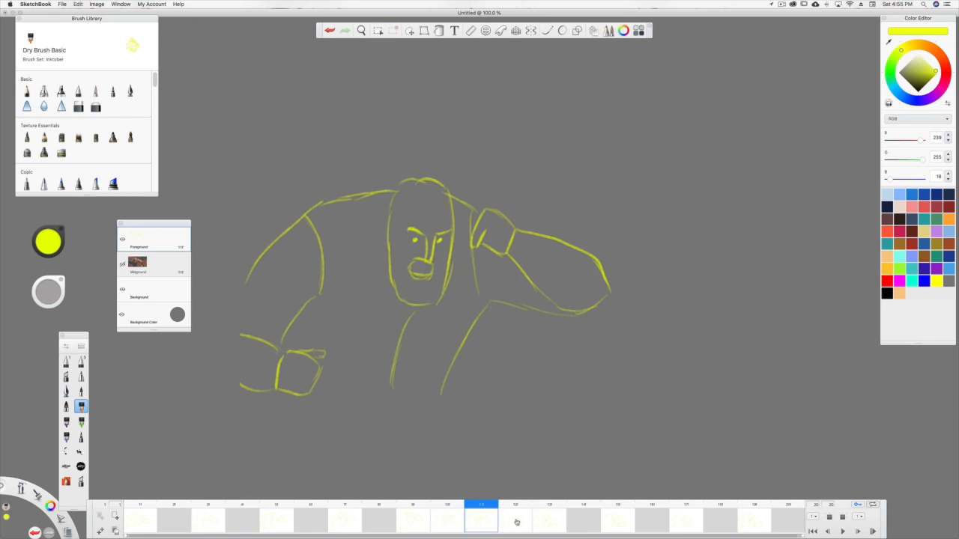
left_click(515, 523)
left_click(544, 520)
left_click(481, 520)
left_click(517, 522)
left_click(543, 523)
left_click(482, 525)
left_click(518, 522)
left_click(550, 524)
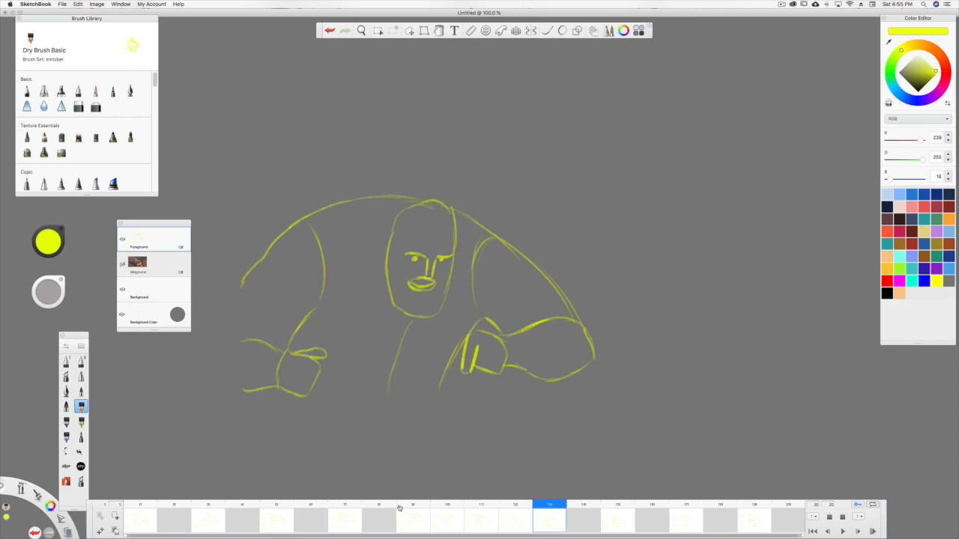
left_click(843, 531)
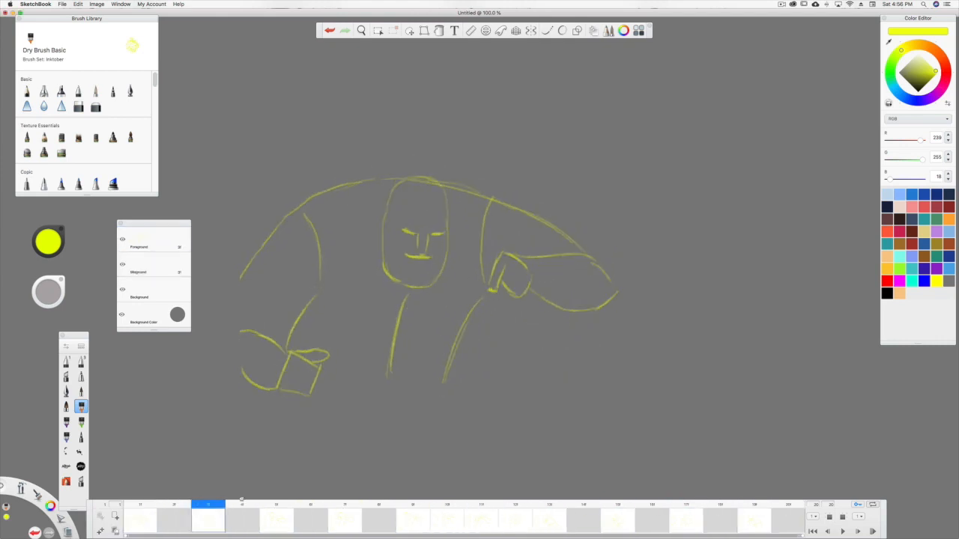
mouse_move(789, 516)
left_mouse_down()
mouse_move(143, 509)
mouse_move(299, 525)
left_mouse_up()
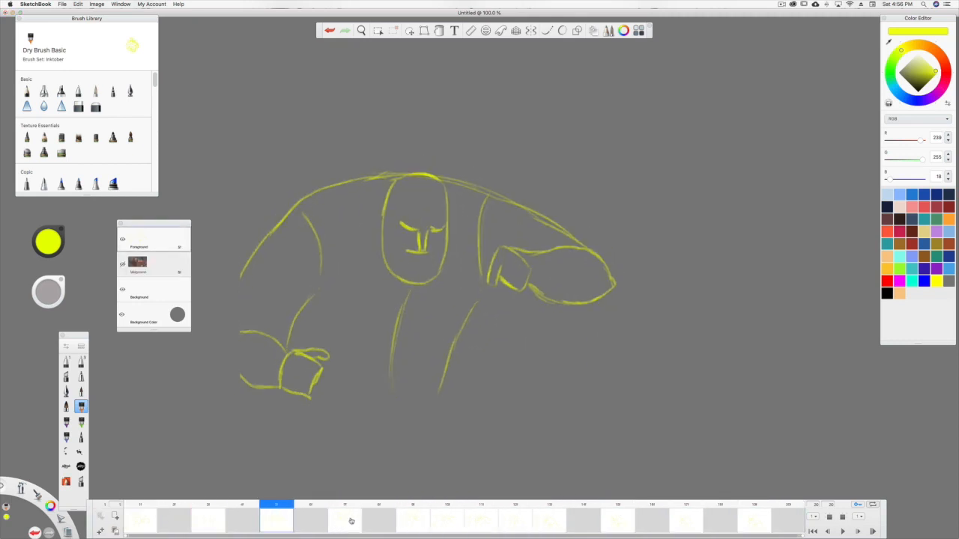